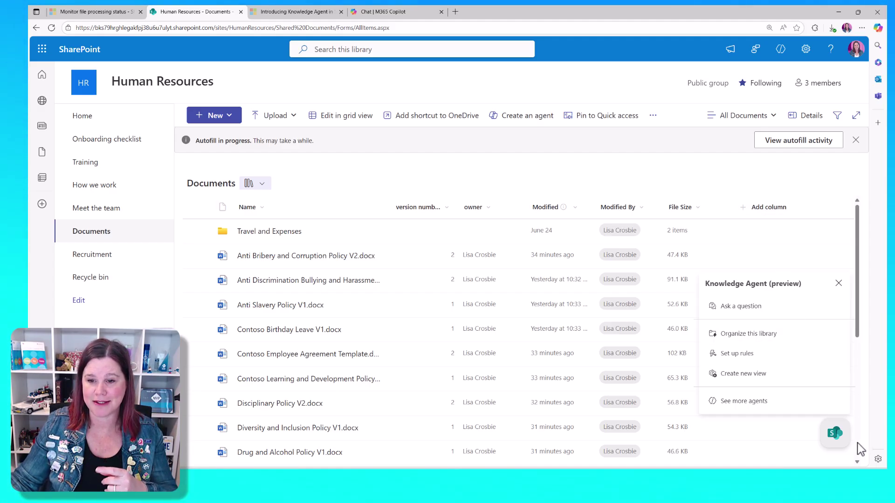
Step: Reopen the Knowledge Agent menu and choose Organize this library to bring up the preview
left_click(838, 284)
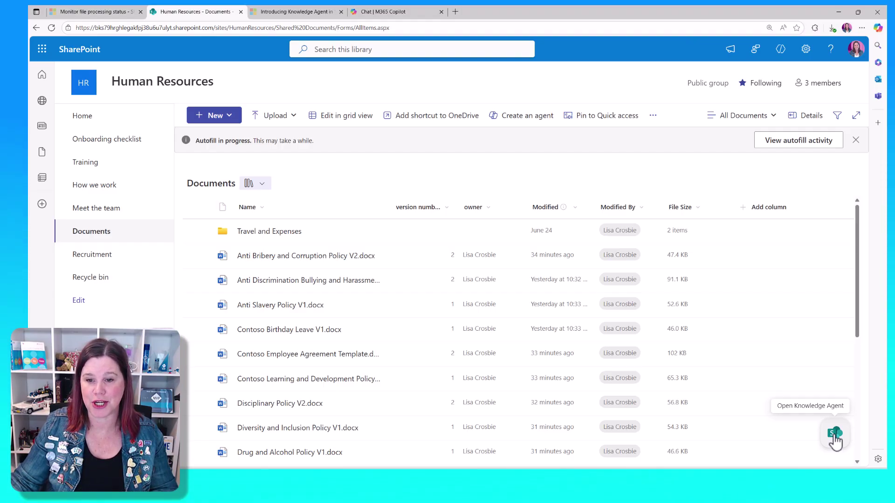
left_click(835, 434)
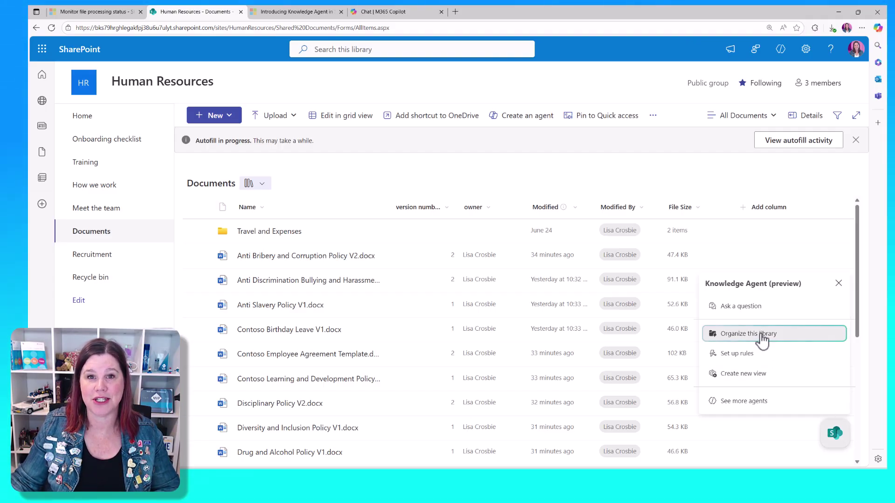
left_click(762, 342)
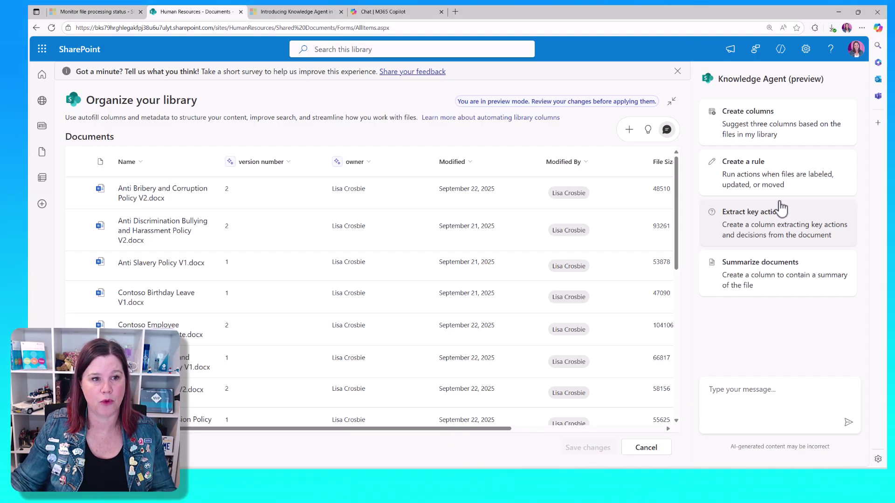
Step: Send the three-column prompt to get Document version, Review date and Policy owner columns
left_click(746, 130)
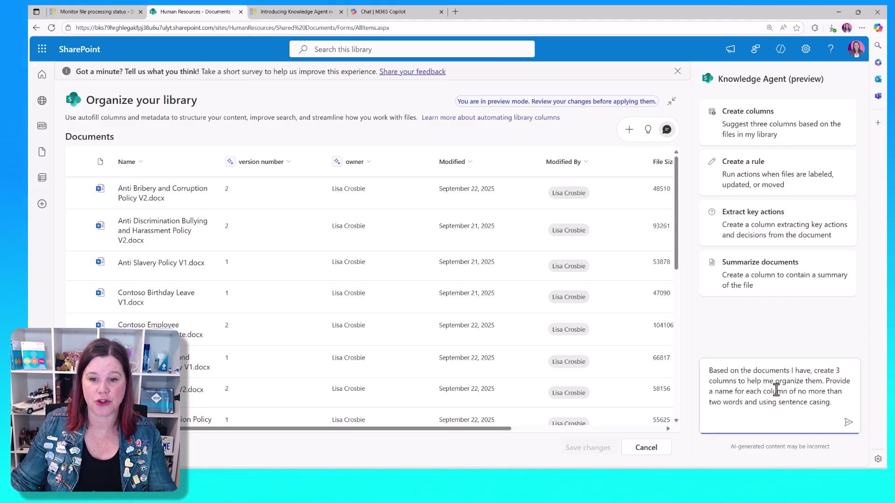
left_click(849, 423)
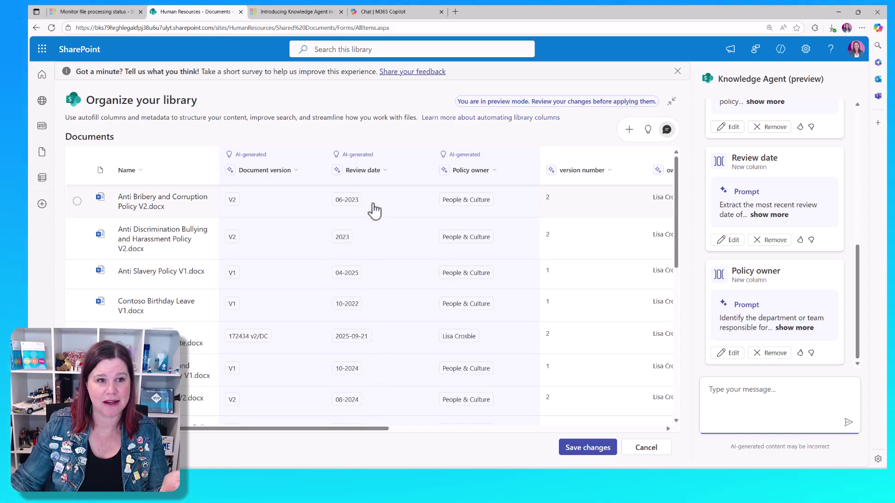
Step: Remove the suggested Document version column from the Knowledge Agent preview
scroll(373, 236, "down", 5)
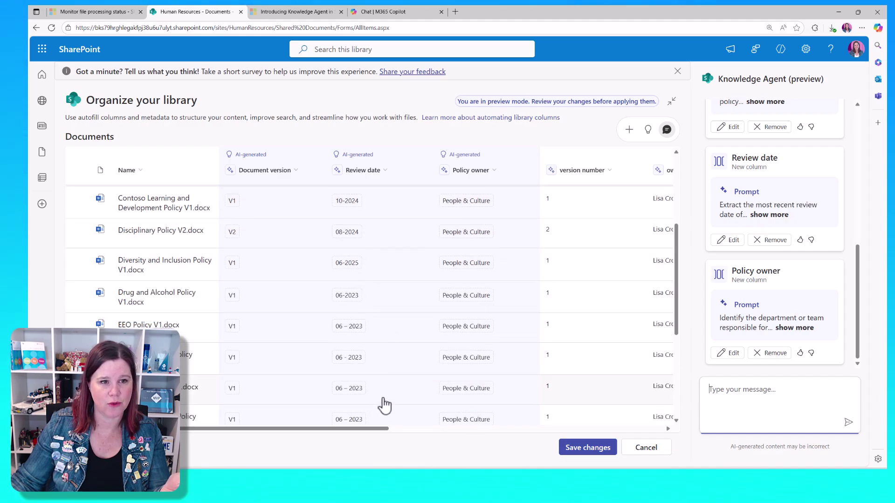
scroll(381, 378, "up", 1)
scroll(382, 373, "up", 3)
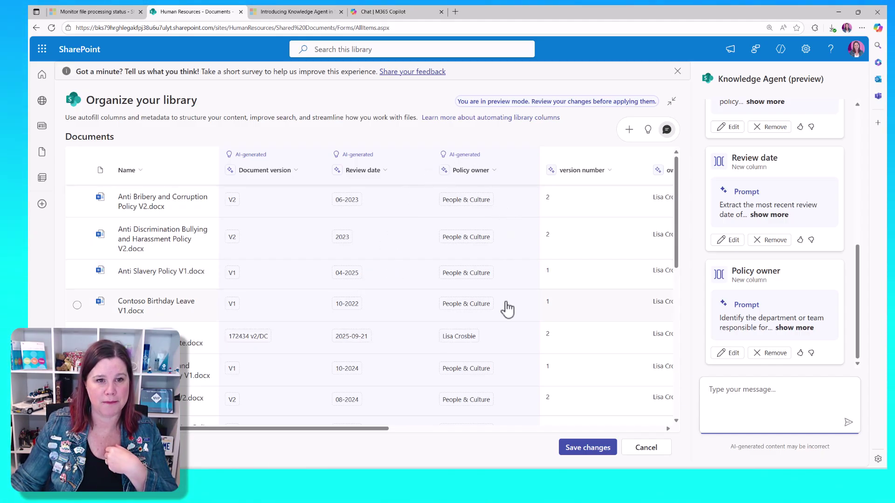
scroll(506, 310, "down", 3)
scroll(505, 310, "down", 3)
scroll(499, 306, "up", 8)
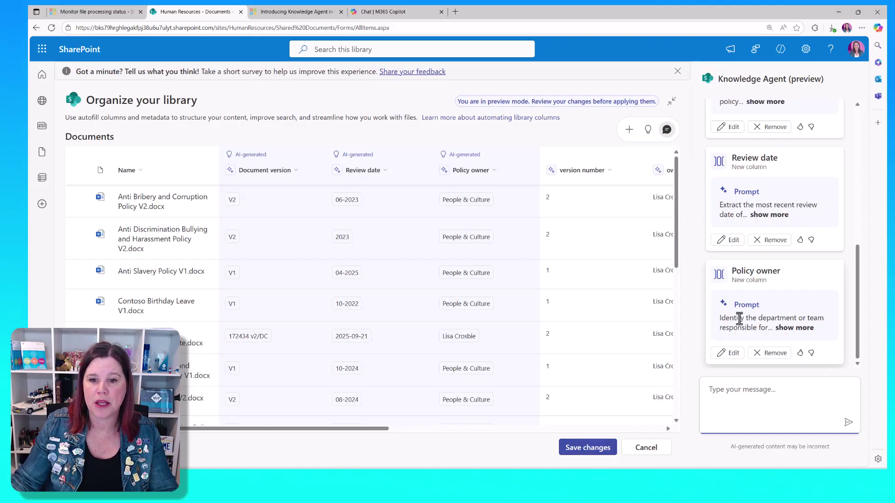
scroll(810, 312, "up", 3)
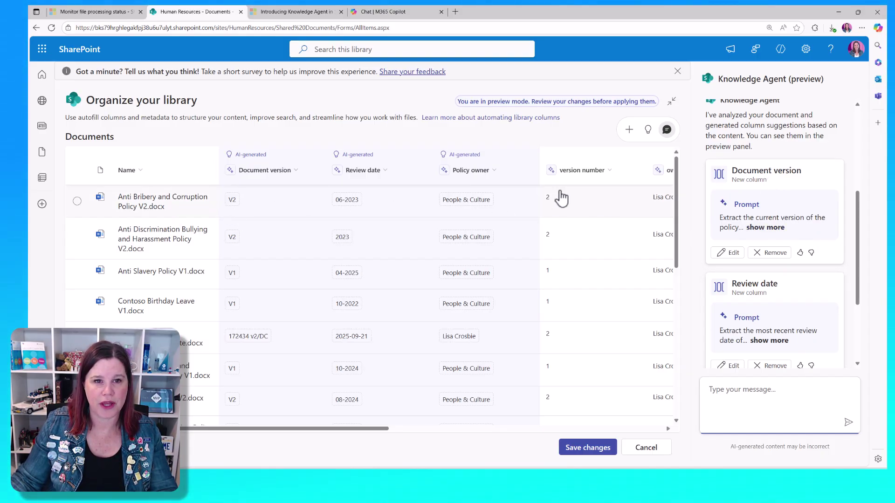
left_click(756, 254)
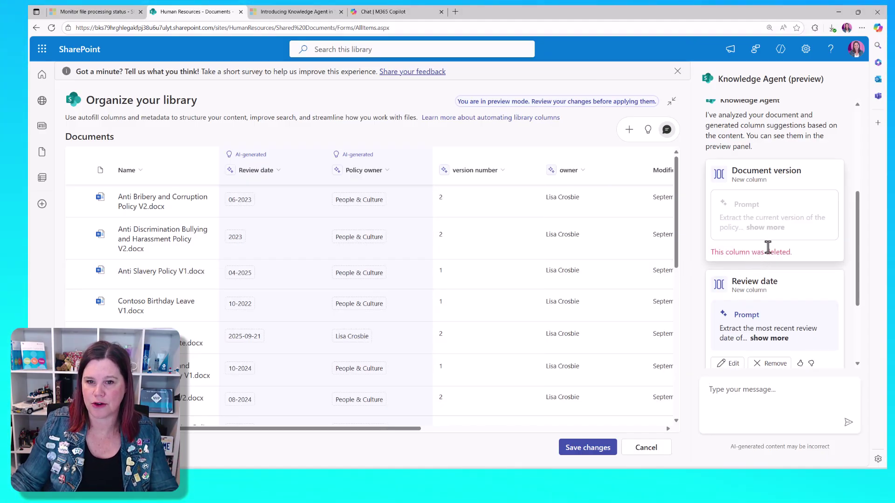
scroll(766, 249, "down", 2)
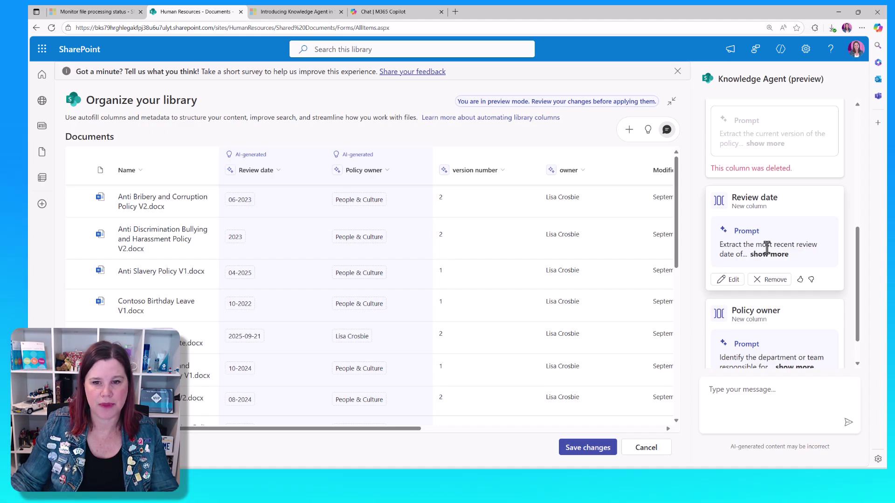
scroll(766, 249, "down", 1)
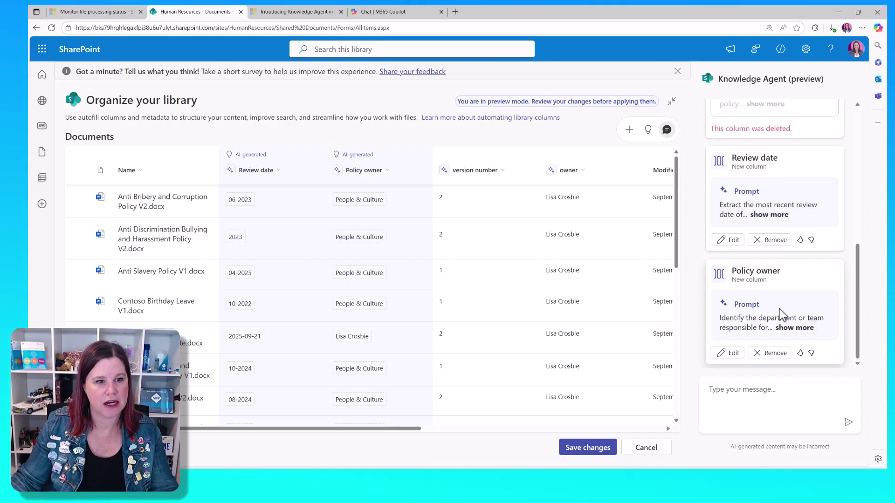
Step: Save the Review date and Policy owner columns to the current view and dismiss the autofill activity
left_click(586, 449)
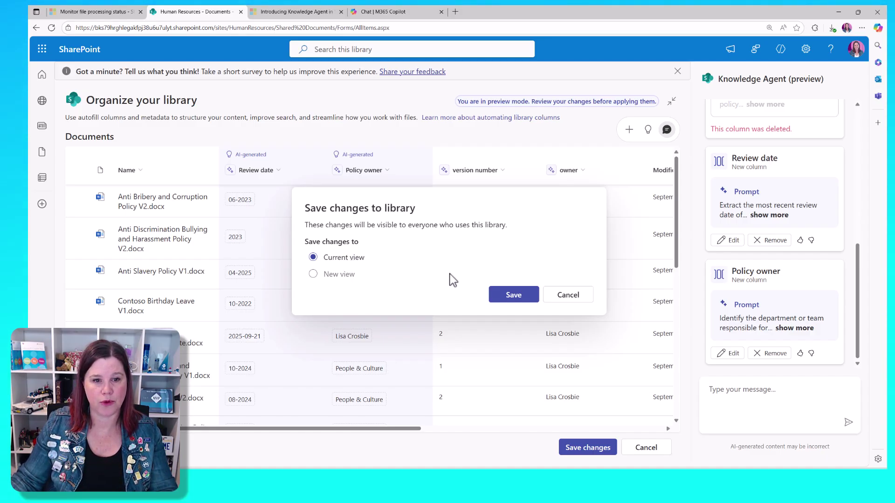
left_click(512, 297)
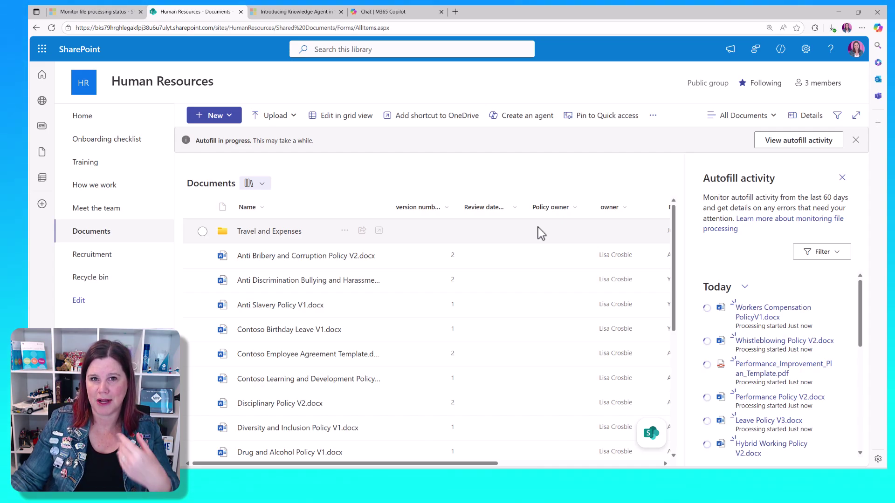
left_click(841, 177)
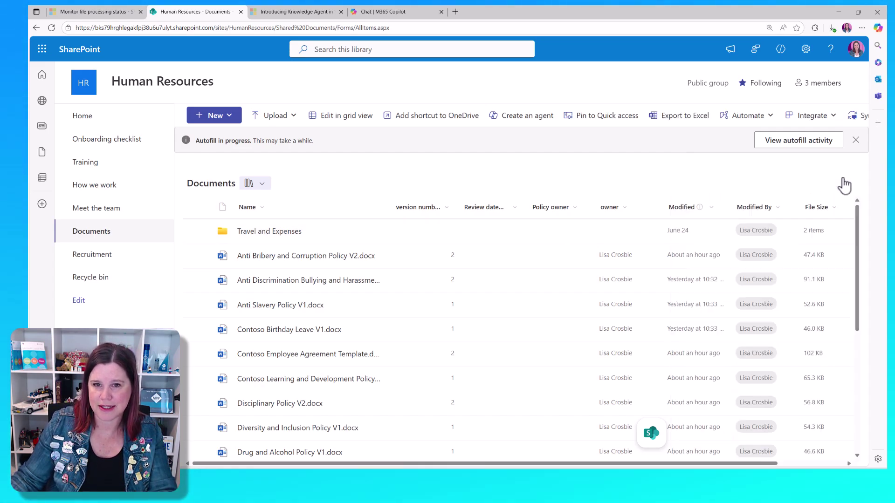
scroll(377, 313, "down", 2)
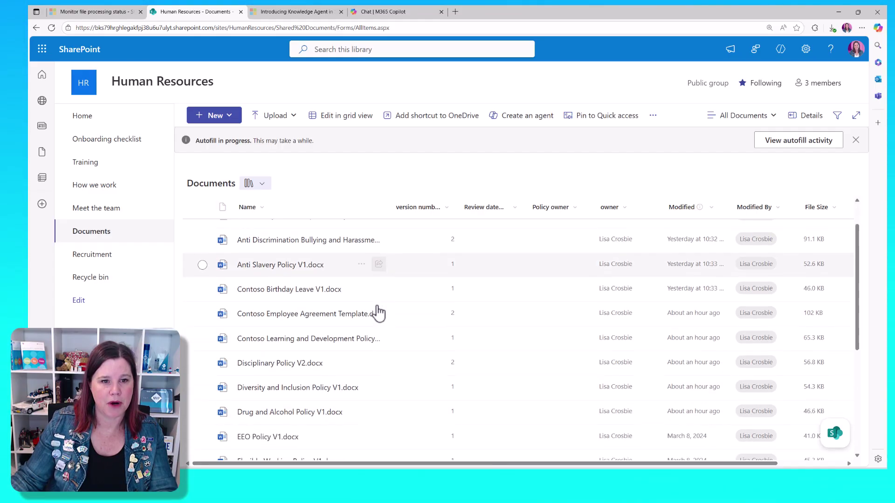
scroll(377, 313, "down", 4)
scroll(378, 313, "up", 3)
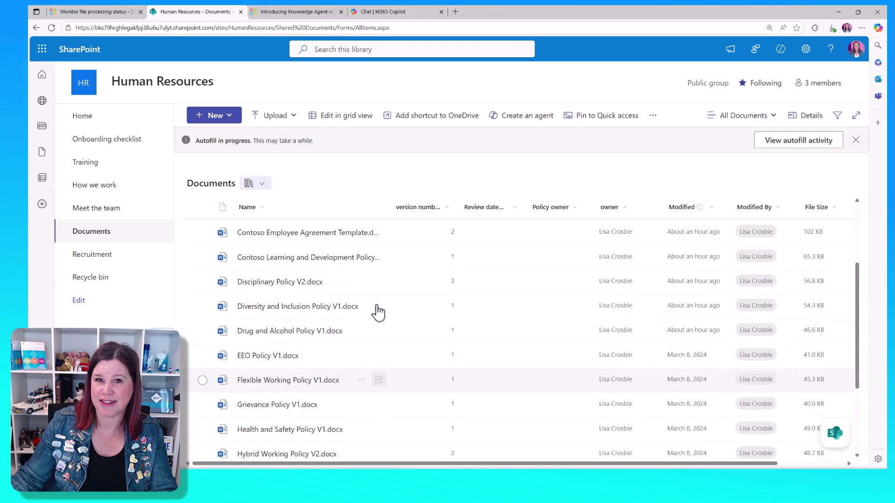
scroll(378, 313, "up", 3)
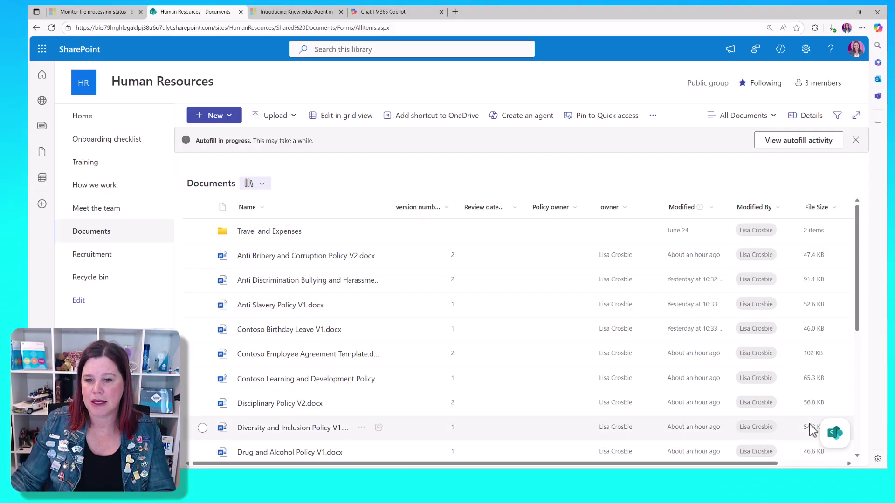
Step: In Organize this library, ask the agent to 'Add a column for document type'
left_click(835, 433)
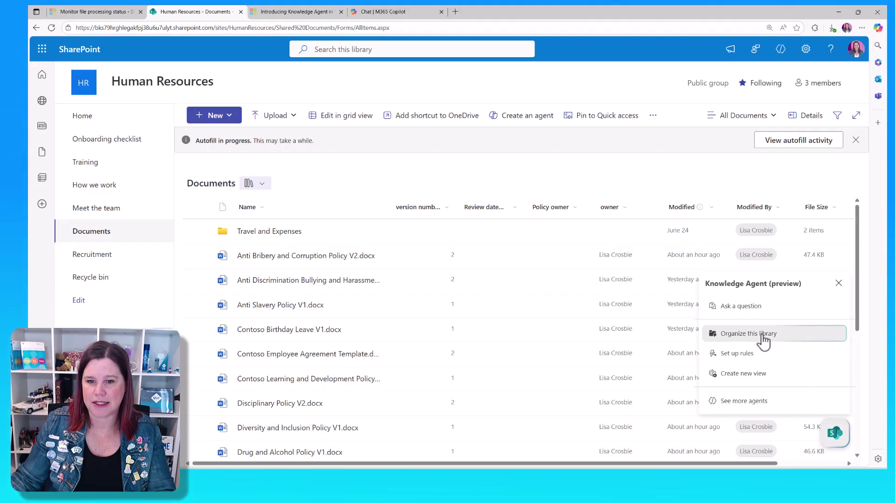
left_click(761, 334)
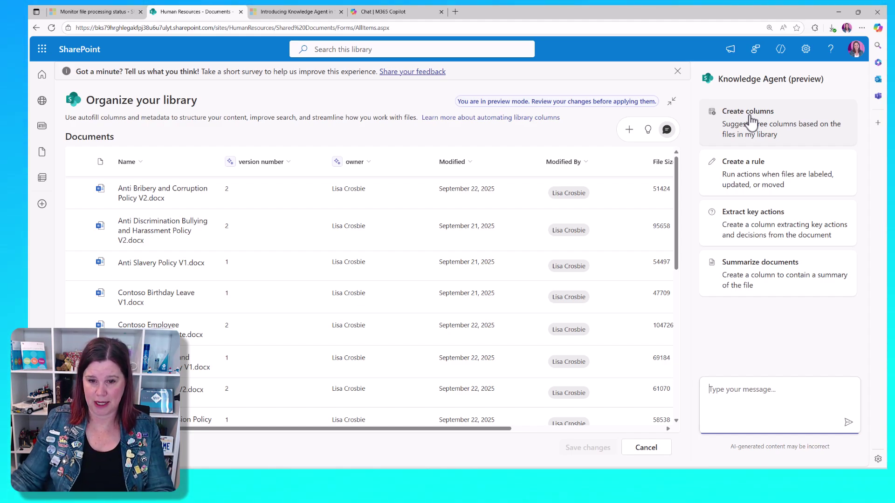
type("Add a column for")
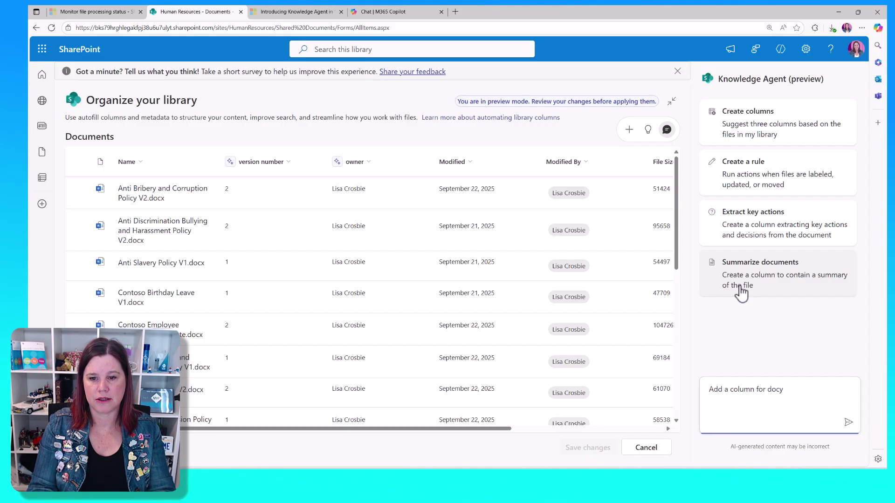
type(" document type")
key("Return")
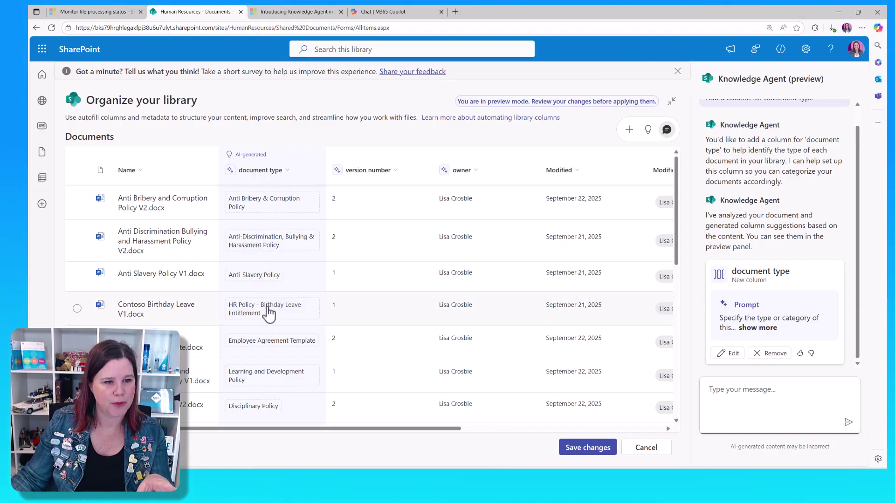
scroll(270, 344, "down", 2)
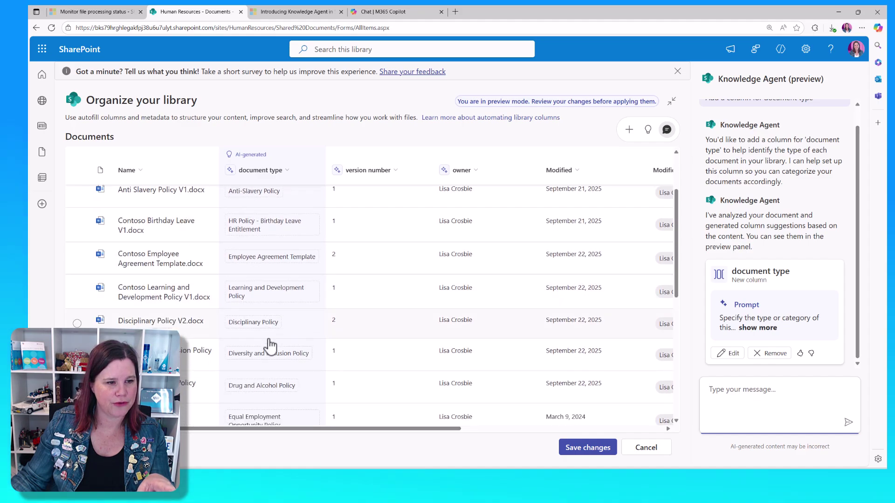
scroll(270, 368, "down", 1)
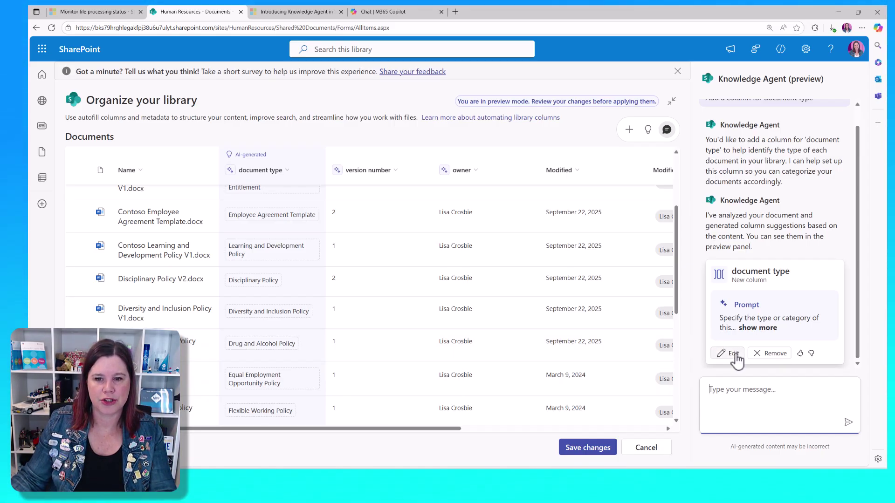
Step: Change the autofill prompt to 'Classify the Document Type as either Policy or Template' and preview it on all files
left_click(733, 353)
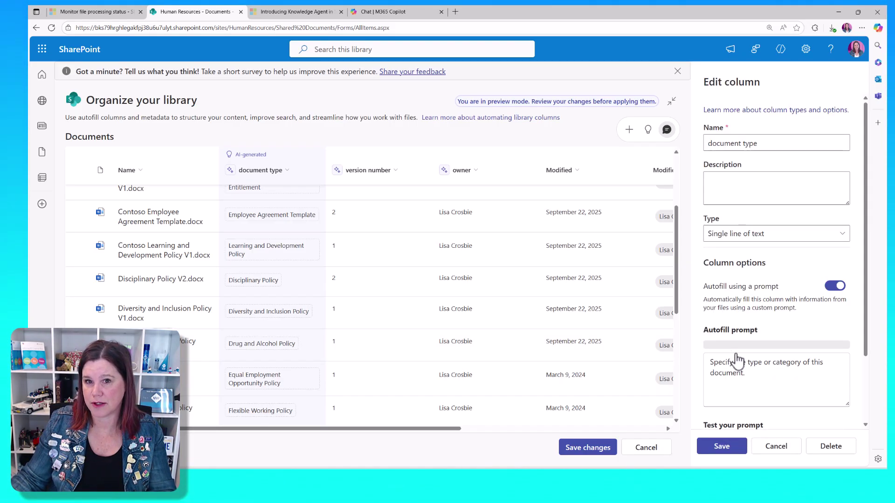
left_click(752, 375)
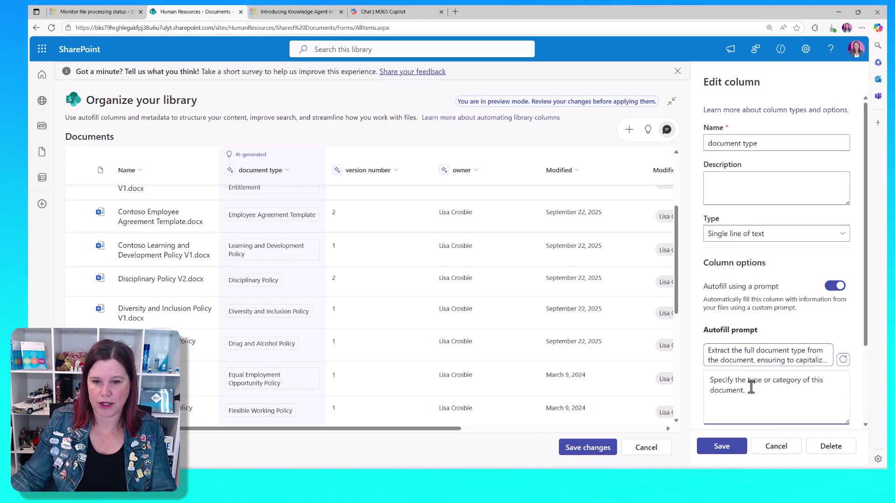
left_click_drag(755, 396, 701, 375)
type("Cla")
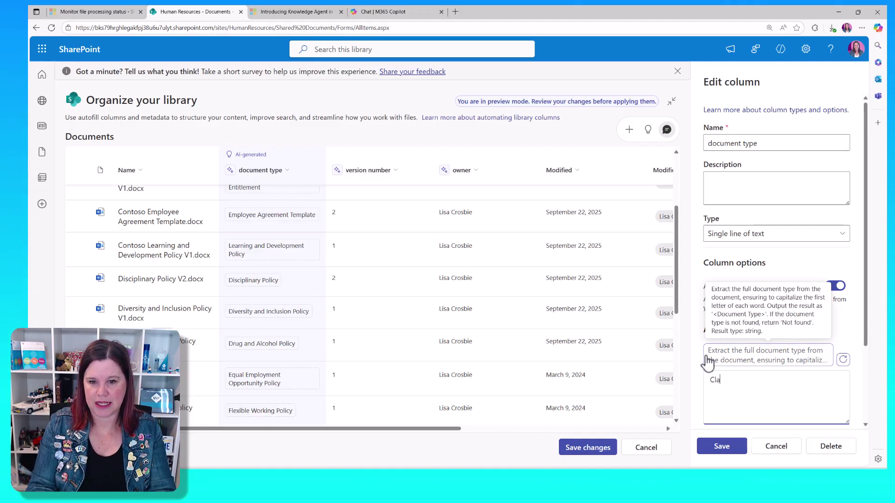
type("ssify the Documen")
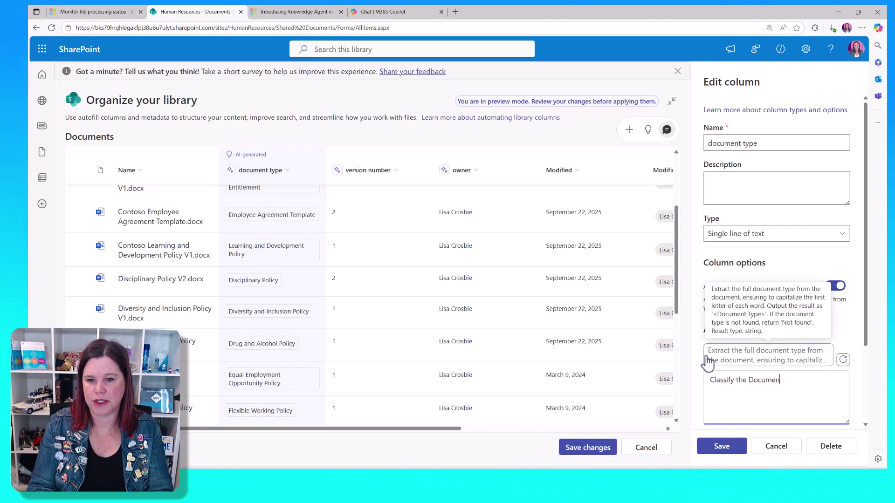
type("t Type as either ")
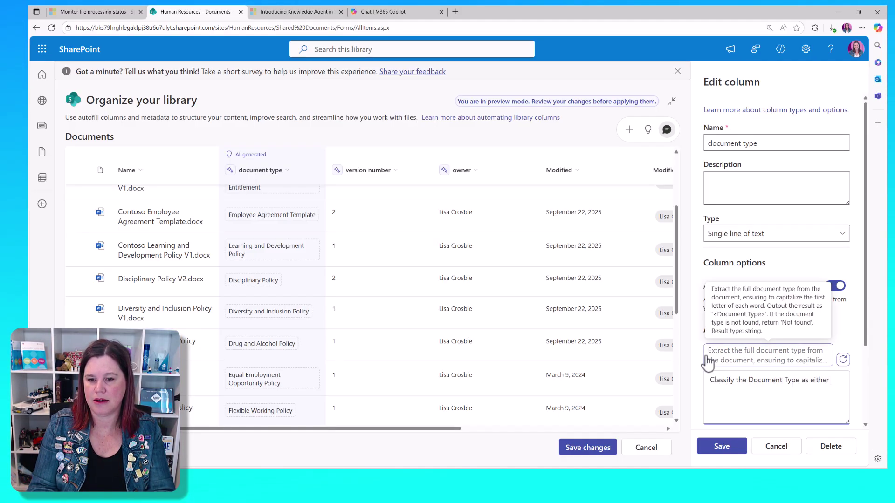
type("Policy or Tem")
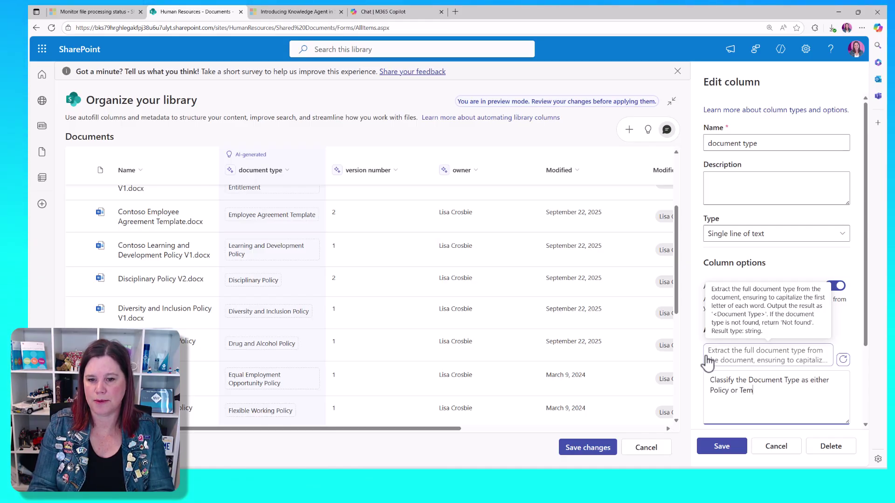
type("plate")
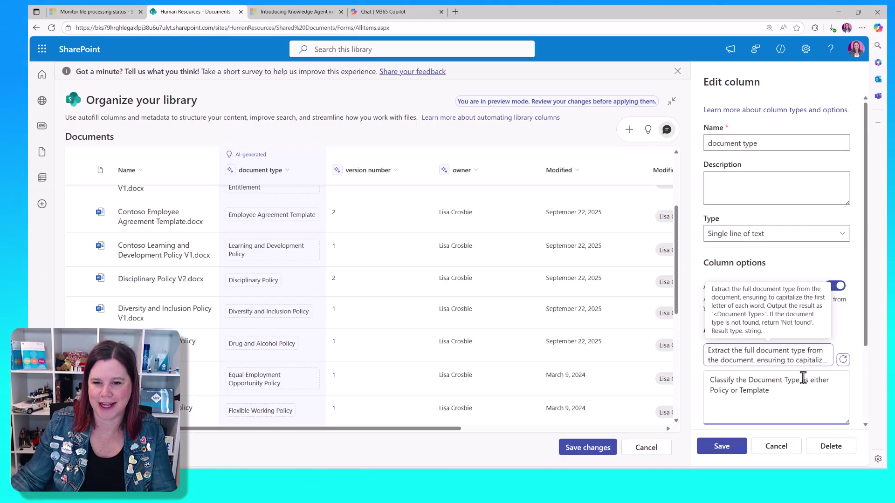
scroll(805, 378, "down", 2)
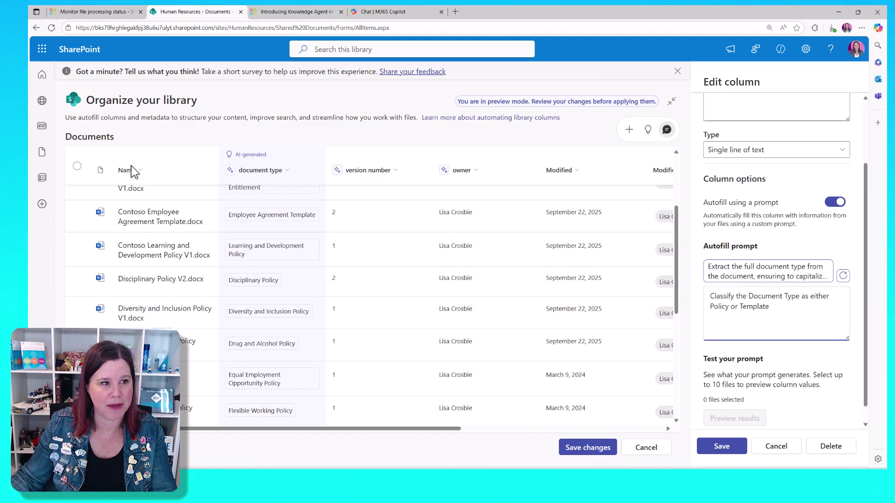
left_click(77, 167)
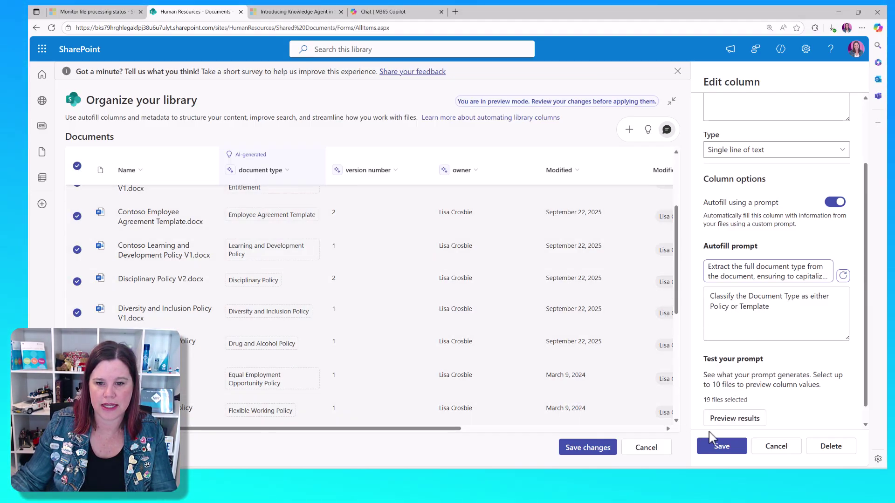
left_click(735, 419)
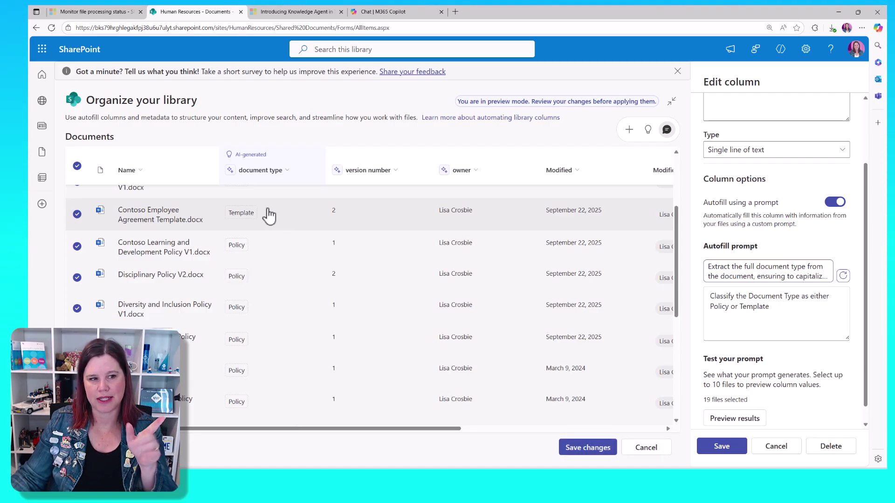
scroll(278, 332, "up", 5)
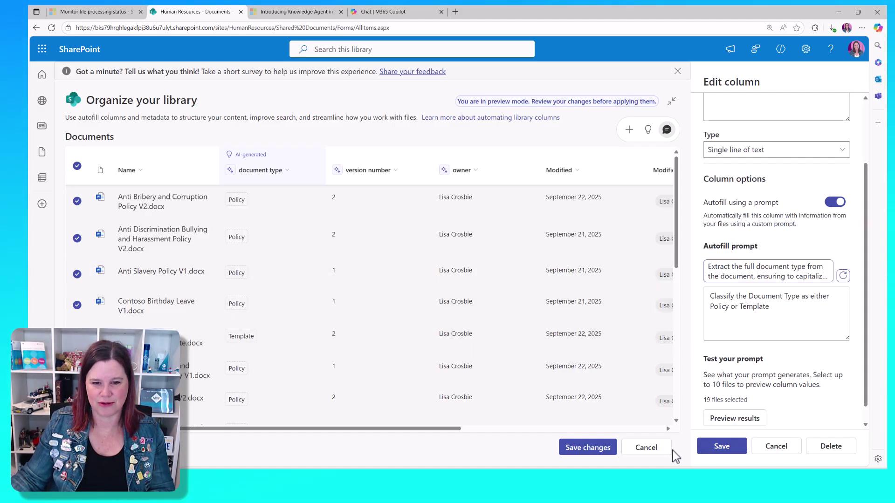
Step: Discard the unsaved document type column and leave the organizing preview
left_click(773, 448)
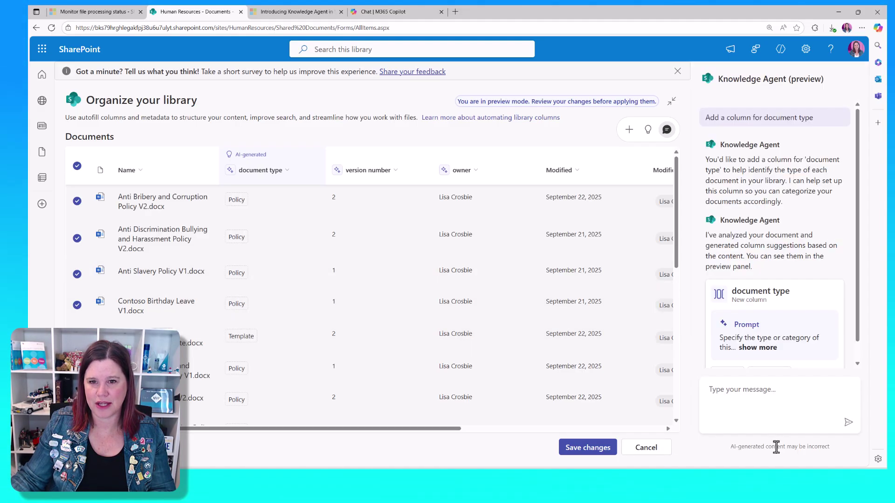
left_click(646, 450)
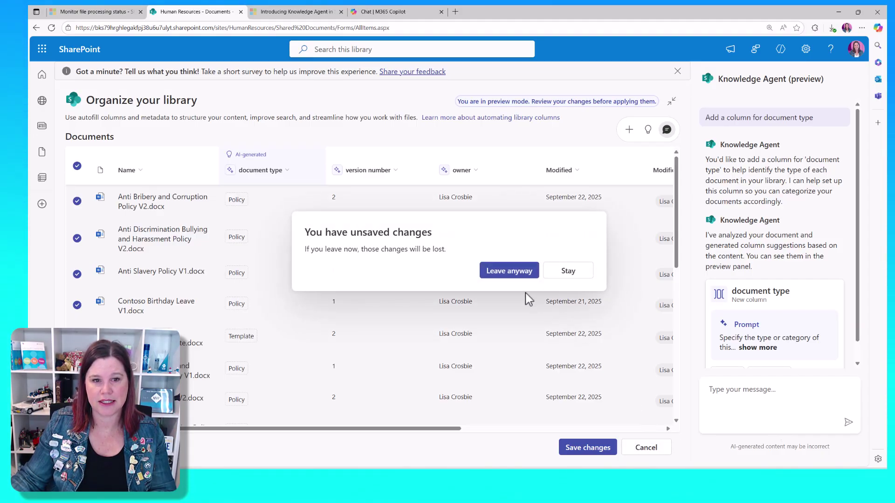
left_click(505, 274)
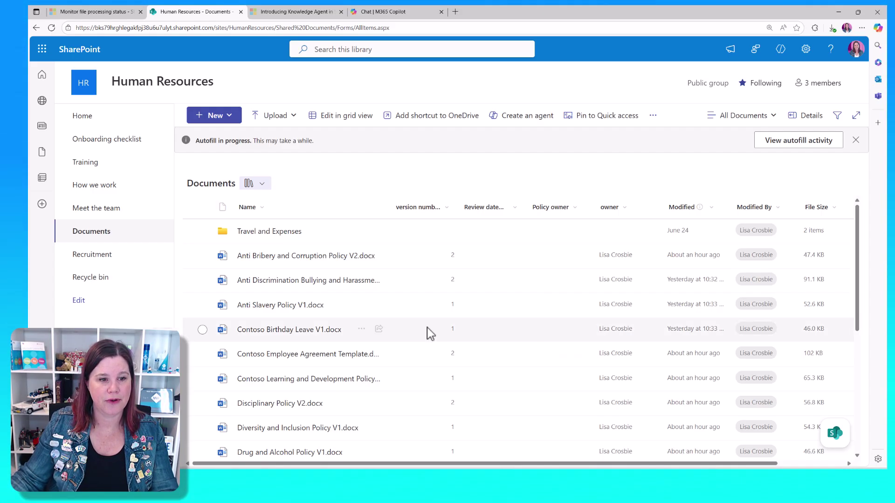
Step: Create an online copy of Contoso Birthday Leave V1.docx named Contoso Birthday Leave V2
left_click(299, 331)
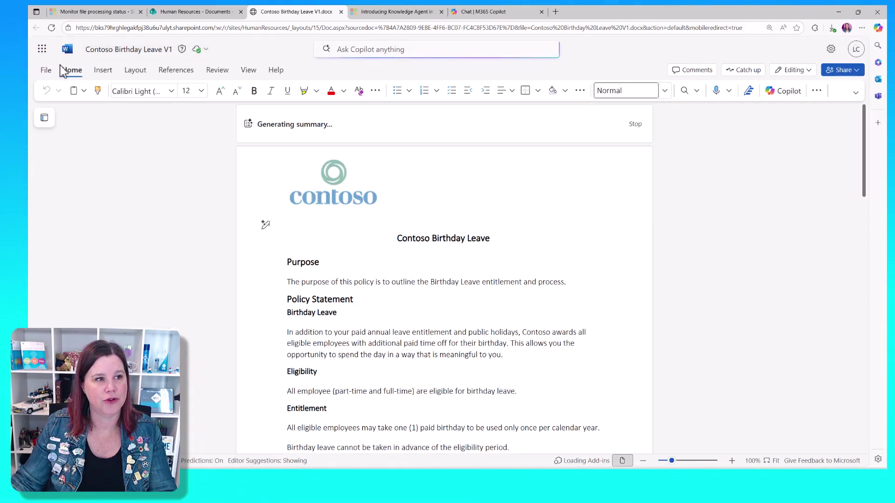
left_click(46, 71)
mouse_move(68, 168)
left_click(211, 173)
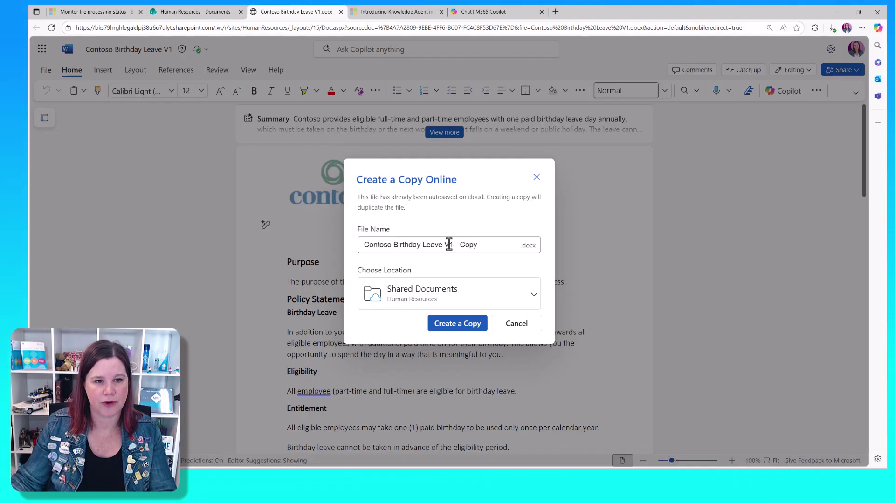
left_click_drag(448, 244, 515, 244)
type("2")
left_click(486, 325)
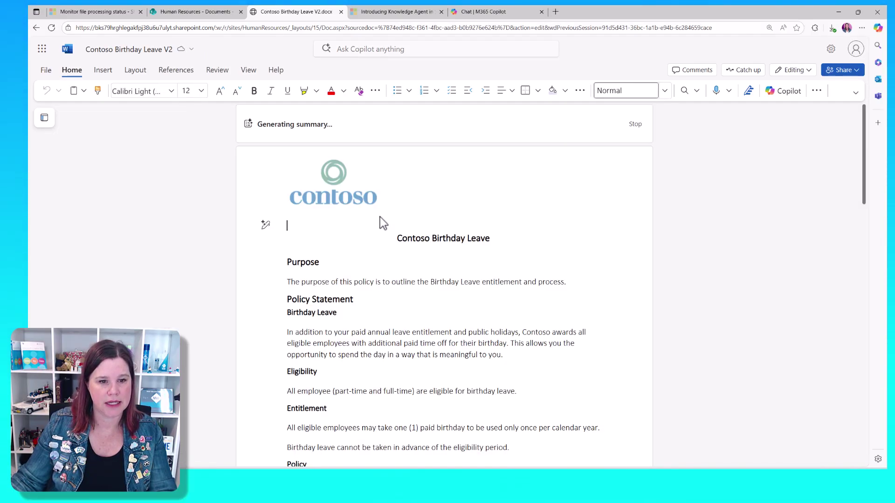
Step: Reword the Eligibility line to cover only full time employees
scroll(379, 217, "down", 3)
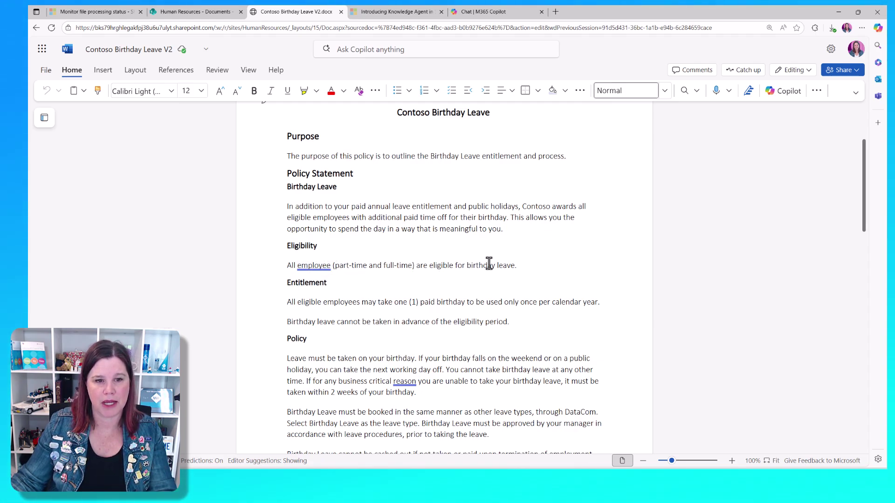
left_click(326, 264)
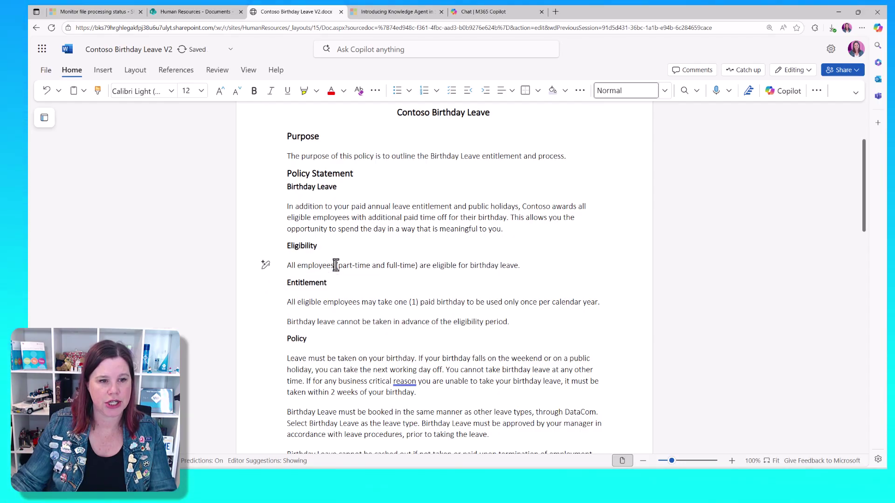
left_click_drag(335, 265, 414, 271)
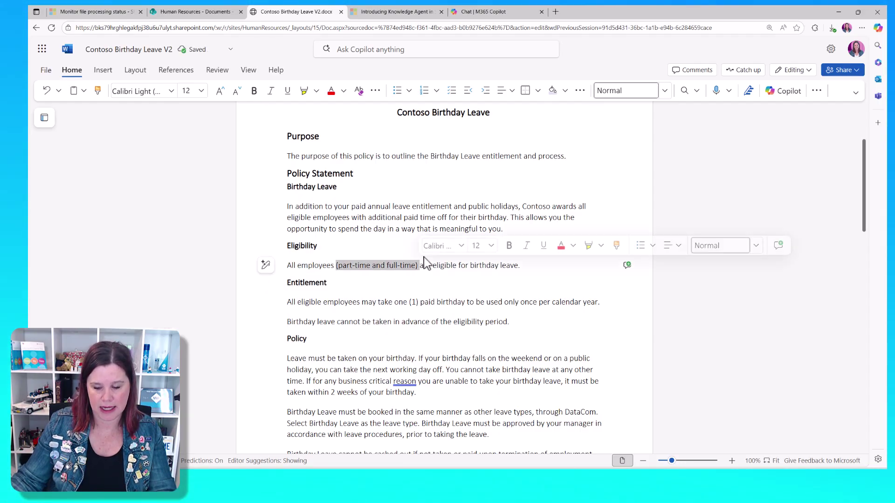
key("Delete")
left_click(298, 265)
type("full time")
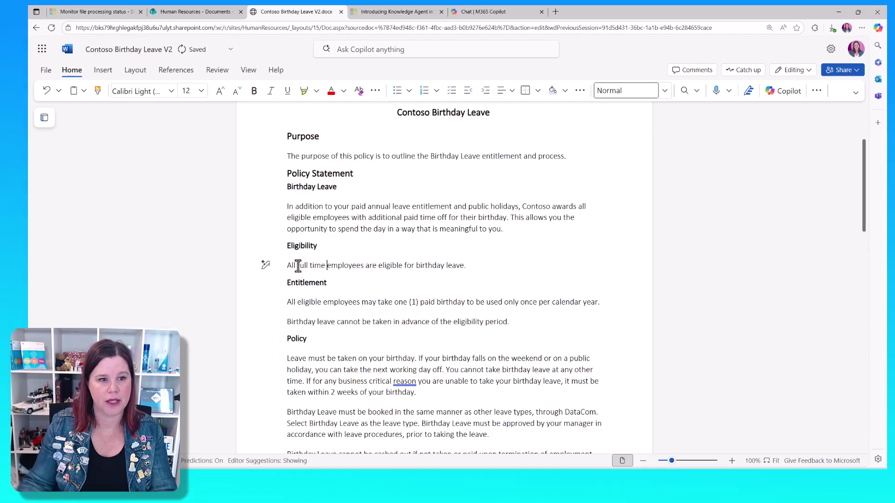
left_click(516, 268)
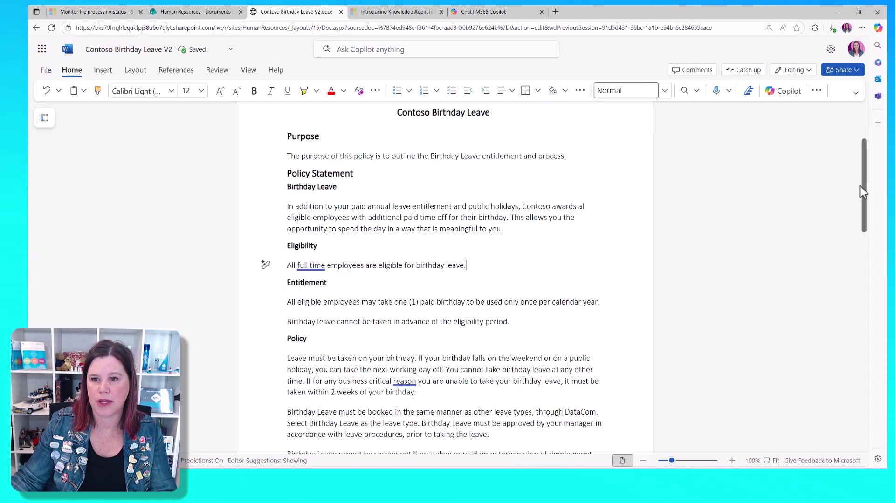
Step: In the Document History row, change the version to V2 and the Review Date month to 09
left_click_drag(866, 220, 866, 393)
scroll(577, 303, "up", 5)
left_click(462, 334)
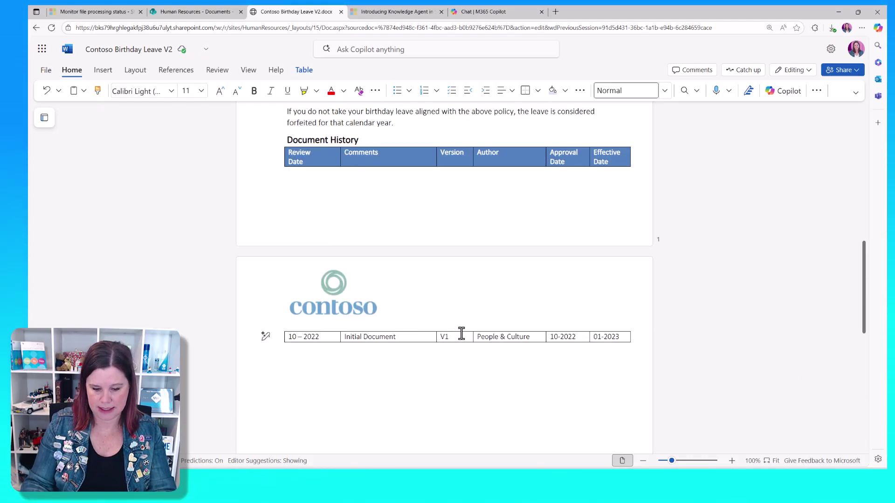
key("BackSpace")
type("2")
left_click(316, 337)
type("5")
left_click_drag(297, 336, 289, 336)
key("BackSpace")
type("-09")
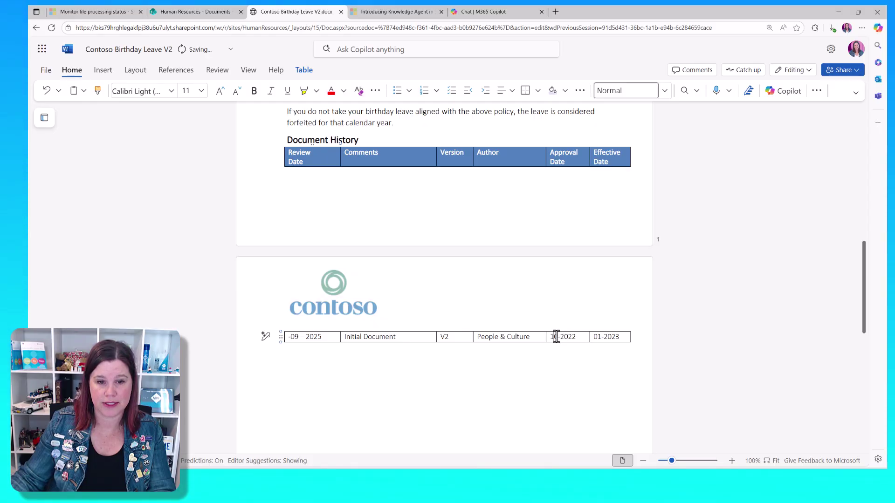
Step: Set the Approval and Effective dates to 09-2025 and close the document
left_click_drag(555, 336, 550, 337)
type("09-202")
type("5")
left_click_drag(601, 336, 594, 336)
type("09")
left_click(625, 335)
key("BackSpace")
type("5")
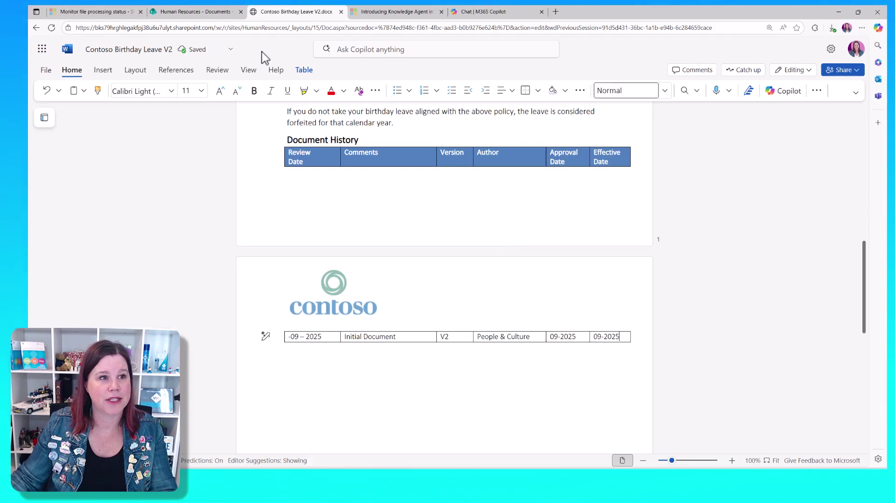
left_click(341, 13)
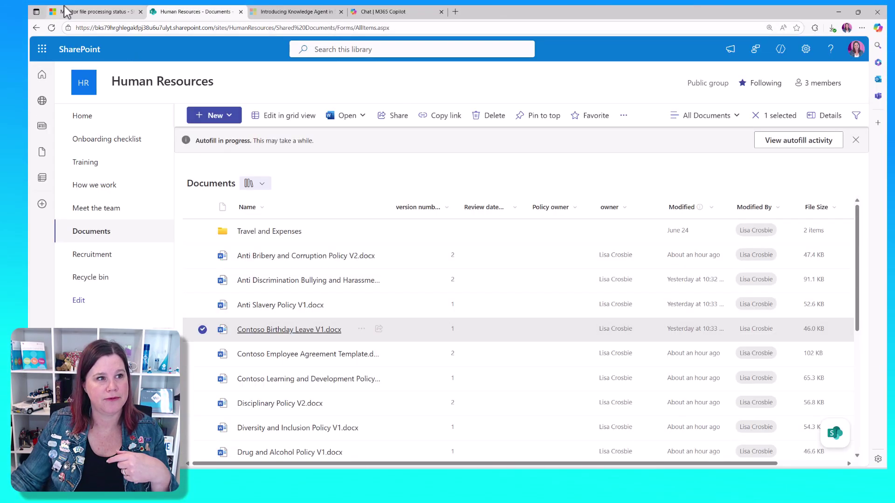
Step: Refresh the library to show Contoso Birthday Leave V2.docx with review dates and policy owners
left_click(51, 28)
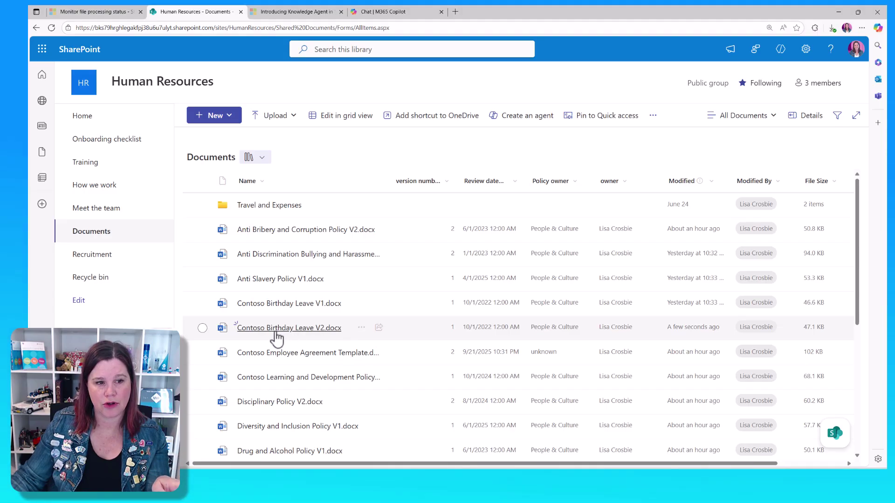
mouse_move(279, 334)
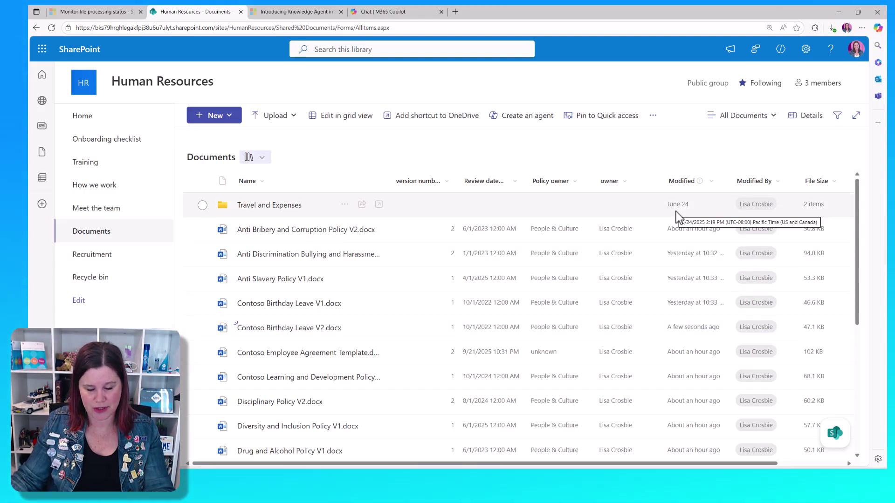
left_click(652, 117)
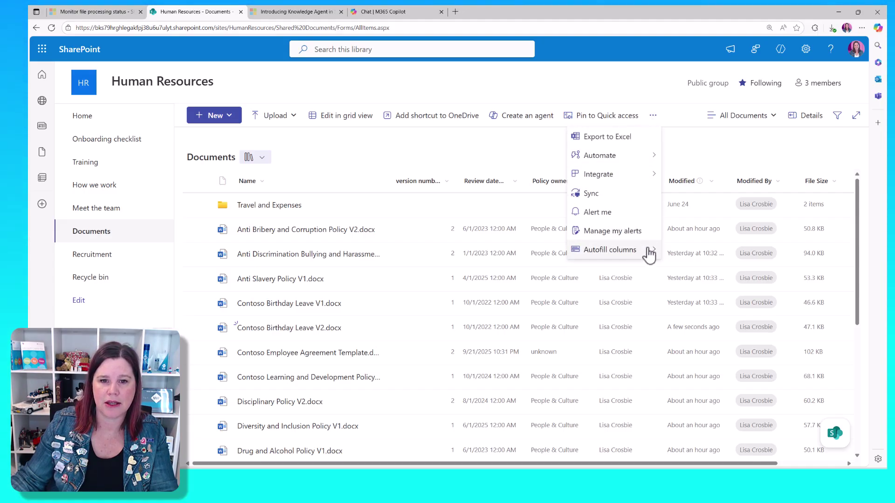
mouse_move(650, 252)
left_click(693, 252)
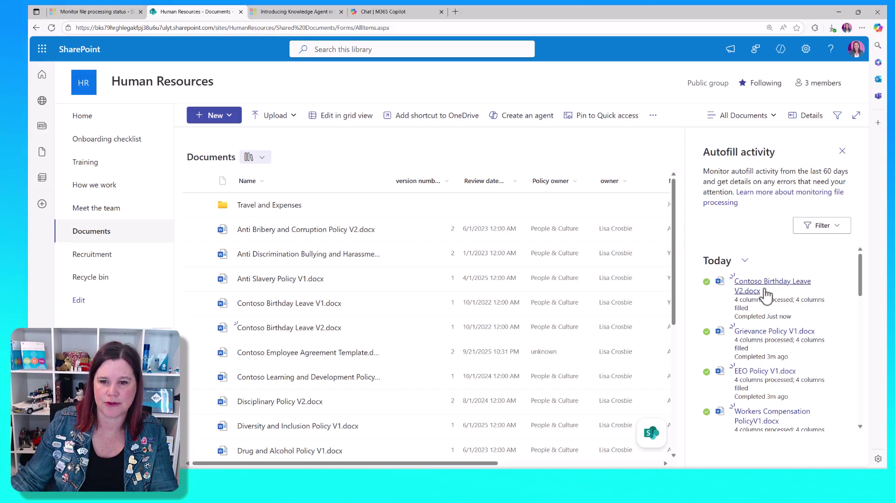
left_click(51, 30)
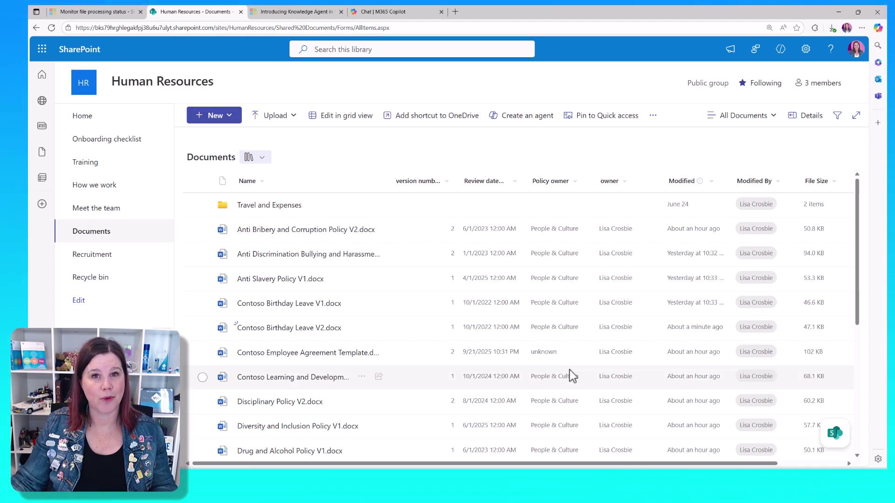
Step: Ask the Knowledge Agent for a rule that emails me whenever a new file is added
left_click(834, 438)
left_click(756, 355)
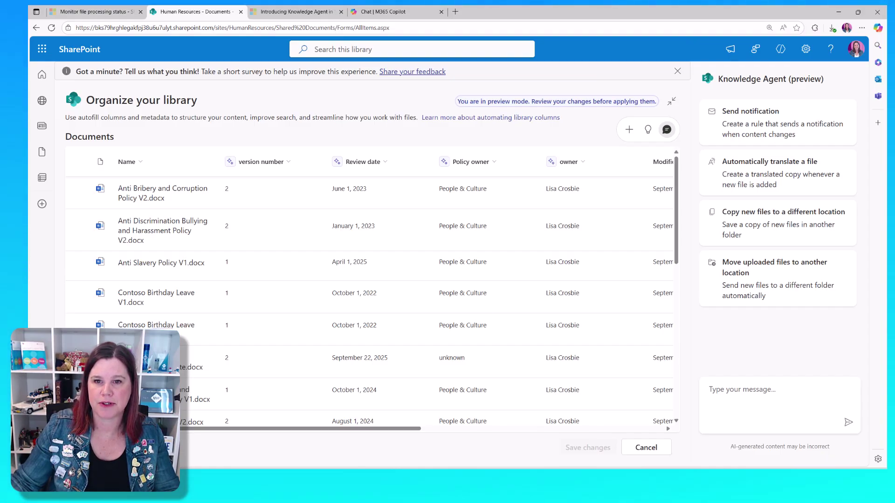
left_click(798, 126)
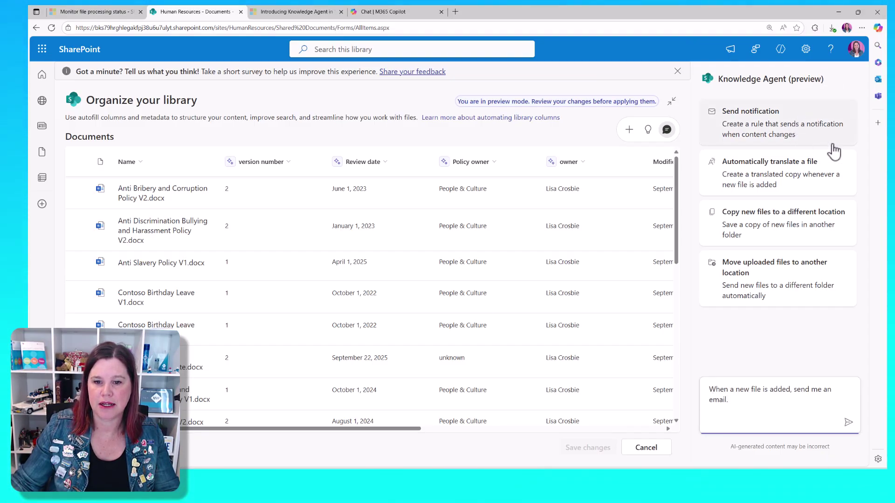
left_click(846, 424)
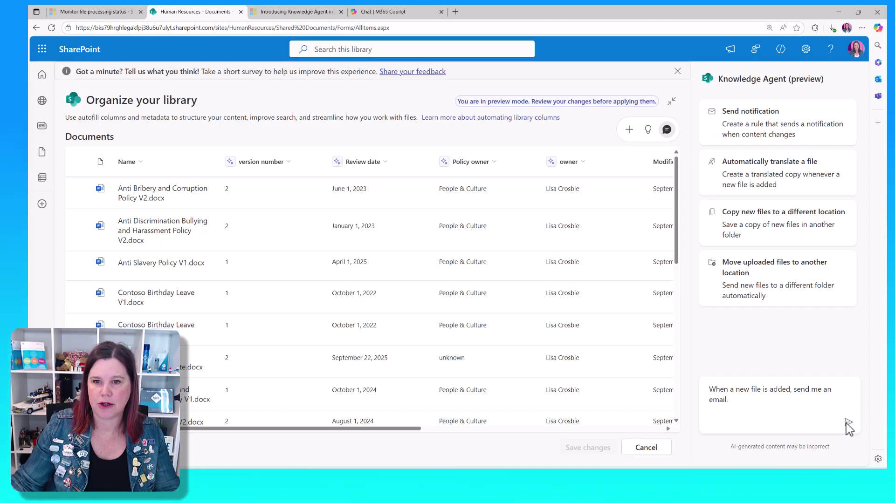
left_click(820, 408)
key("Return")
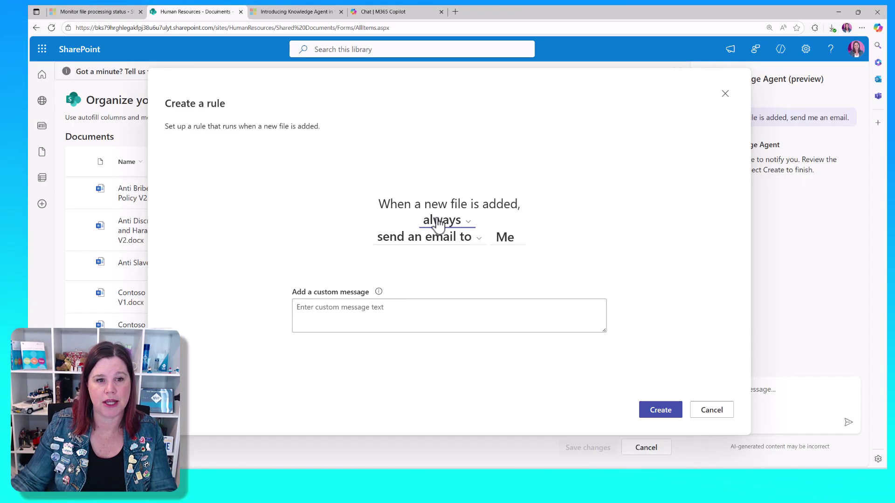
Step: Change the rule trigger from 'always' to 'if (condition)' on a library column
left_click(453, 224)
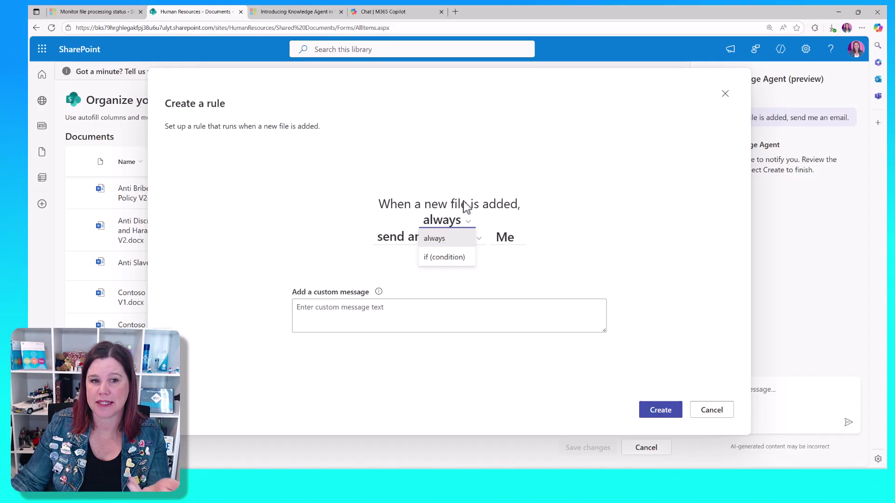
left_click(454, 259)
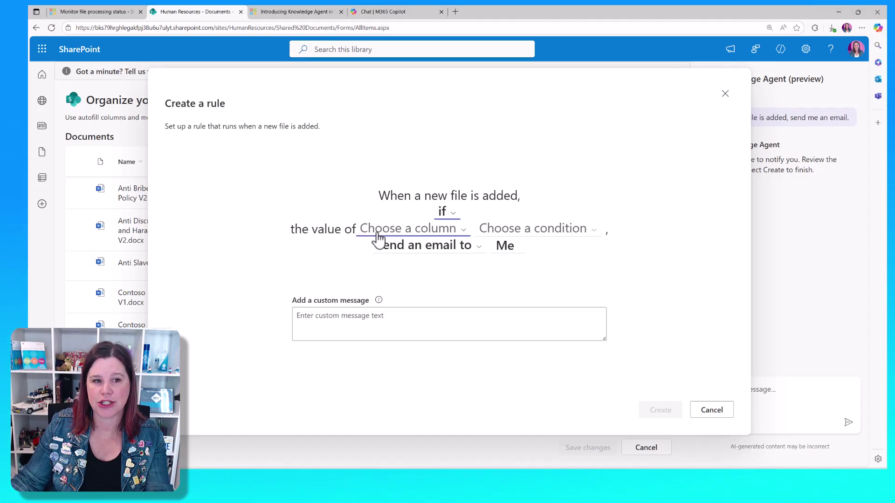
left_click(409, 230)
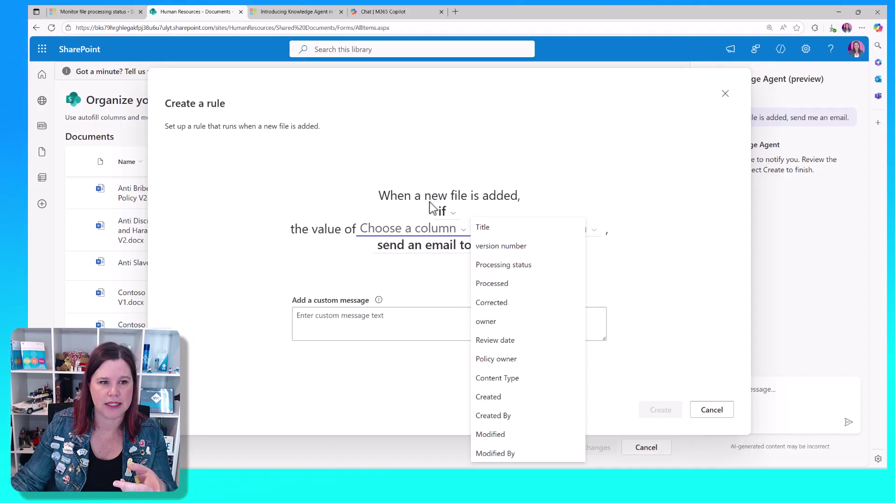
Step: Draft a rule for version number greater than or equal to 2, then cancel it
left_click(506, 247)
left_click(519, 234)
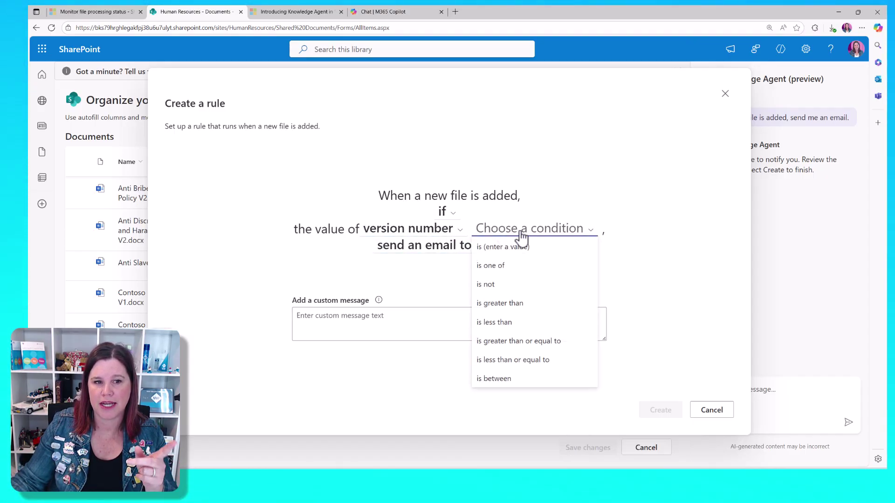
left_click(513, 343)
left_click(565, 228)
type("2")
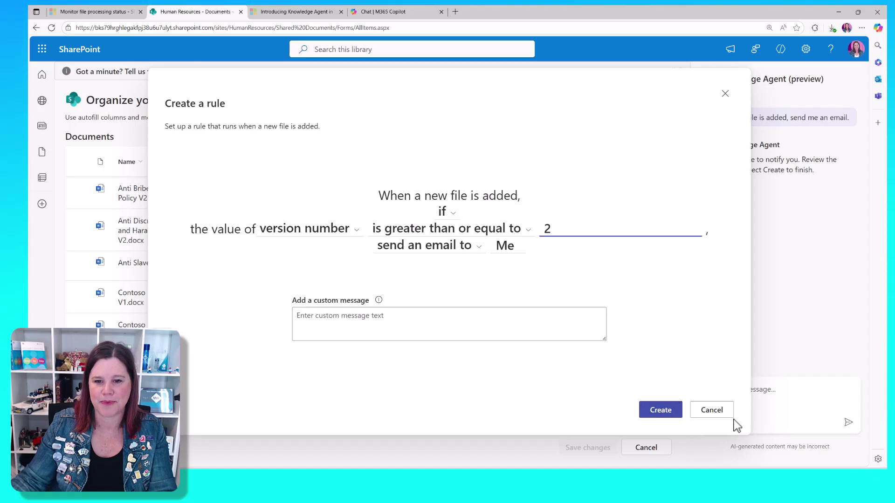
left_click(719, 416)
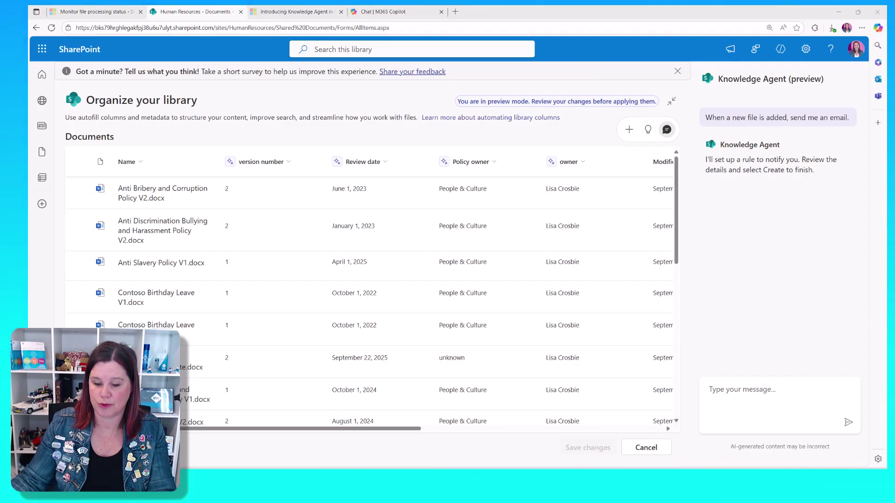
Step: Ask the Knowledge Agent to email you whenever a leave-related file is added
left_click(742, 391)
key("ctrl+v")
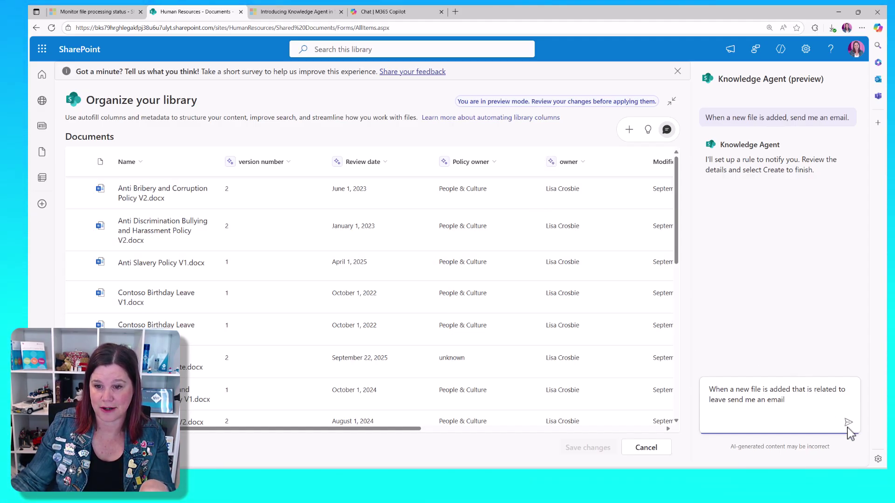
left_click(812, 399)
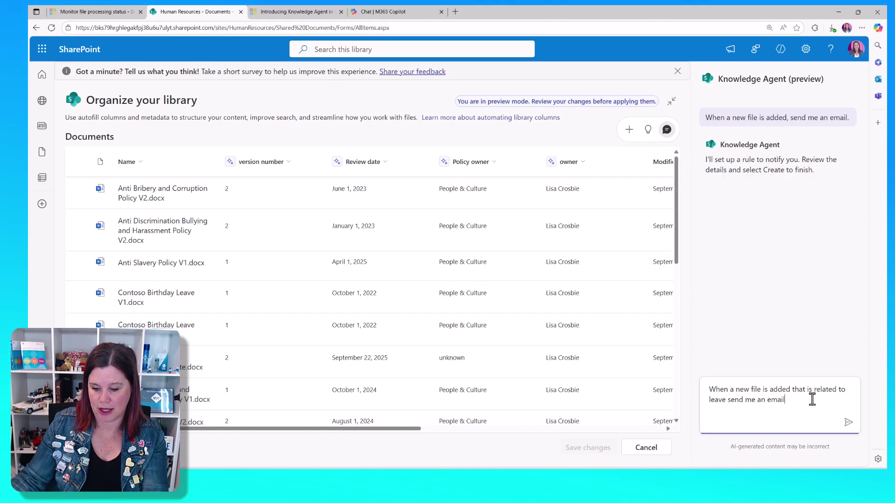
key("Return")
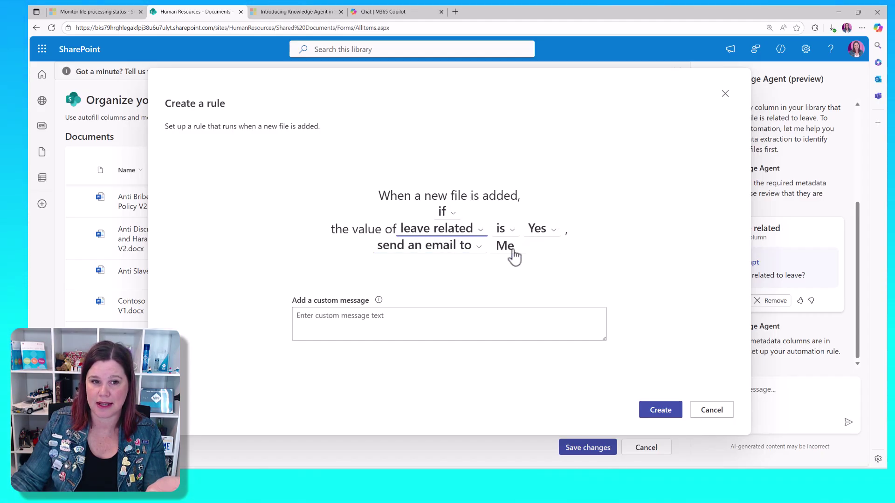
Step: Create the email rule with the custom message 'New leave related policy update' and review the checkmarks
left_click(359, 315)
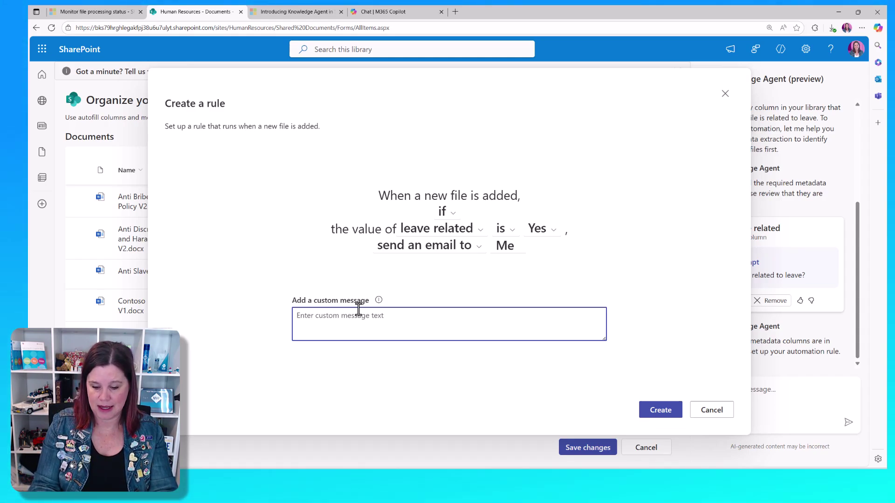
type("New leave related policy update")
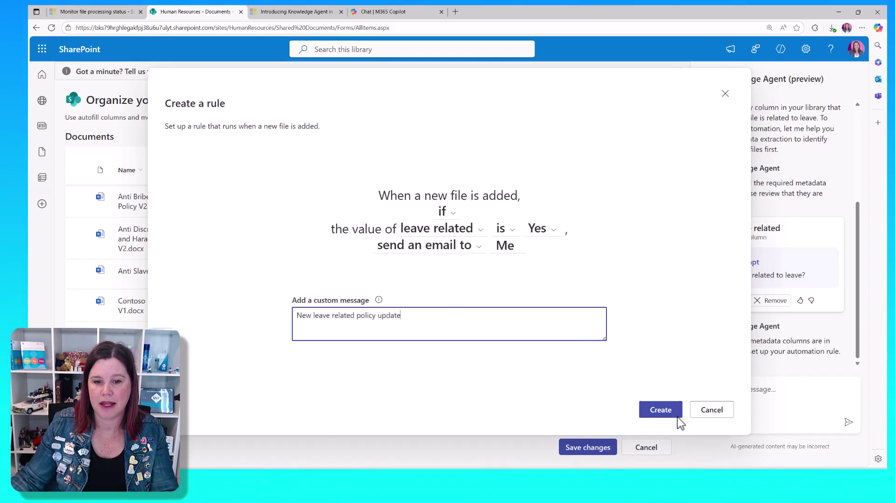
left_click(667, 414)
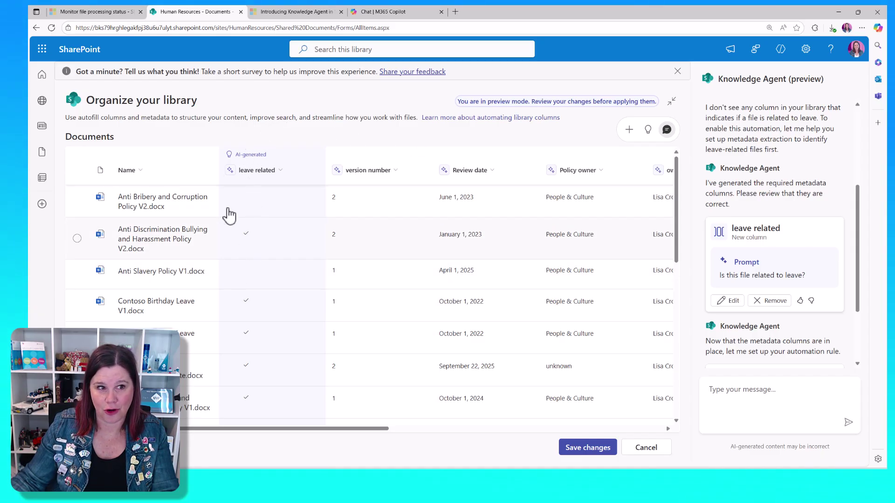
scroll(259, 279, "down", 6)
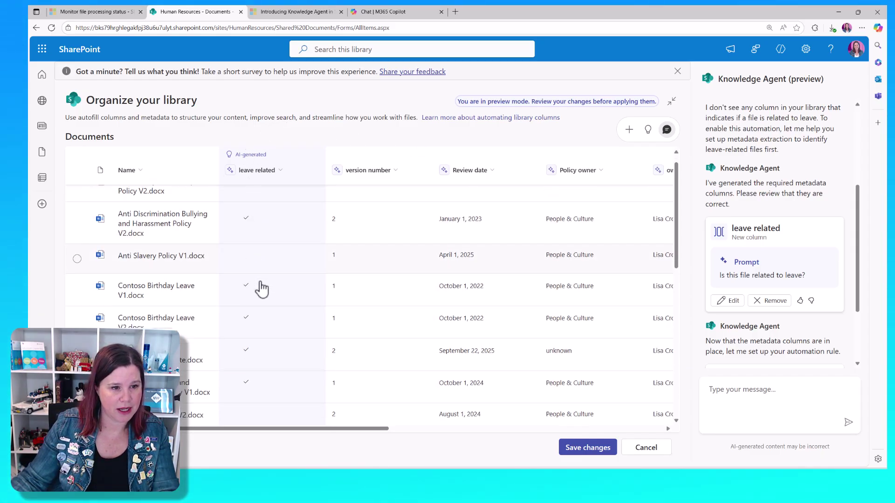
scroll(259, 282, "up", 6)
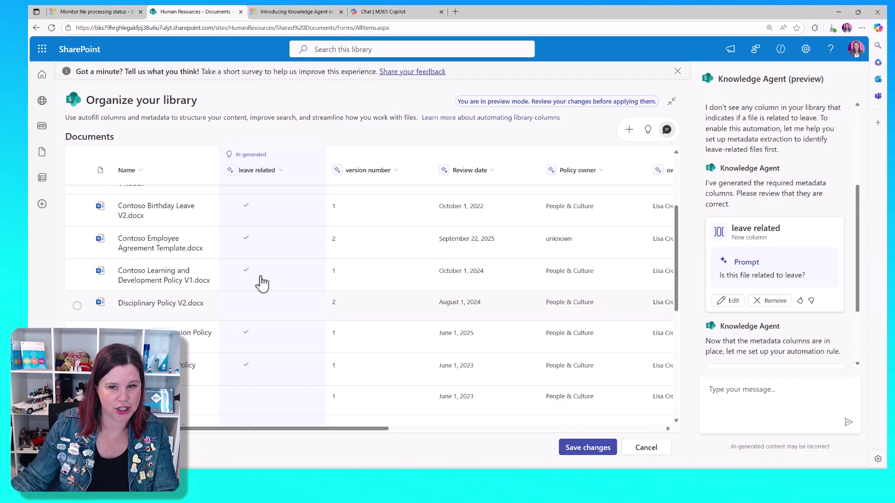
Step: Save the pending library changes and review the autofill activity
left_click(596, 450)
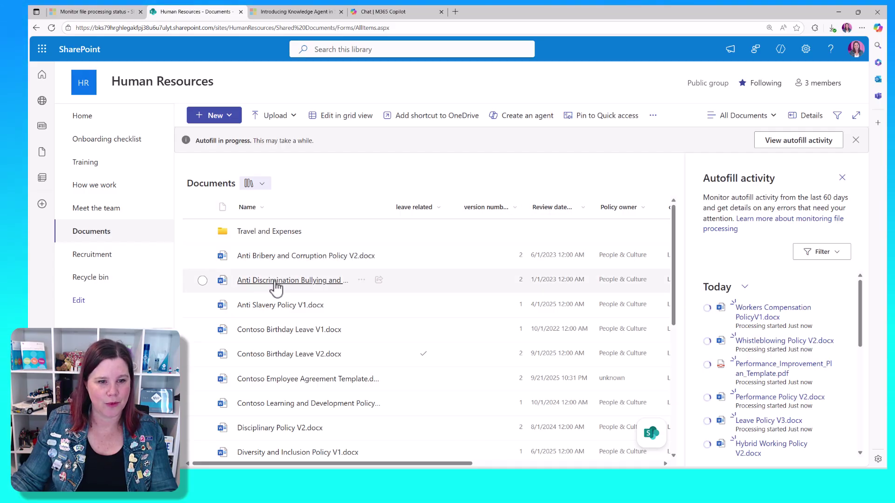
mouse_move(279, 360)
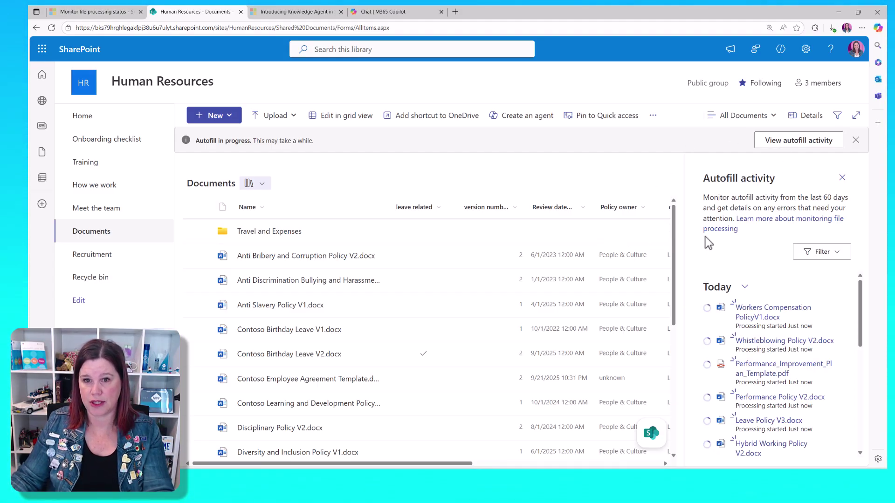
Step: Close the autofill activity panel and adjust the page zoom
left_click(842, 177)
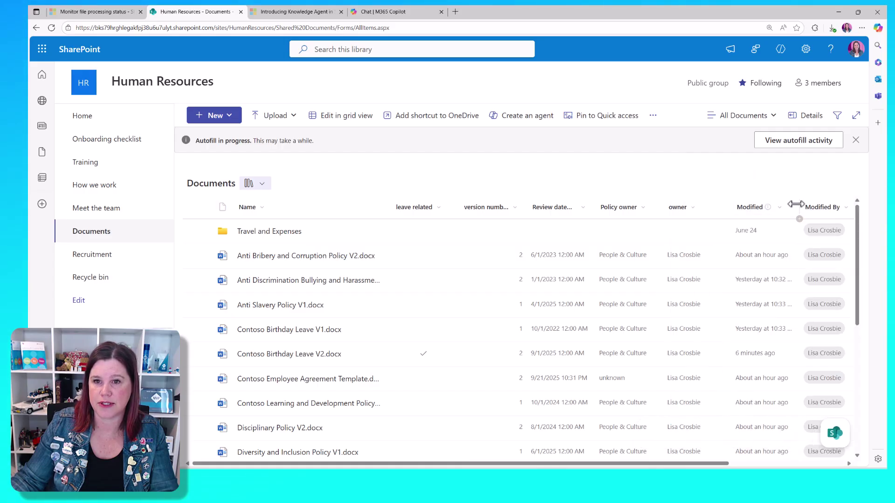
left_click(652, 117)
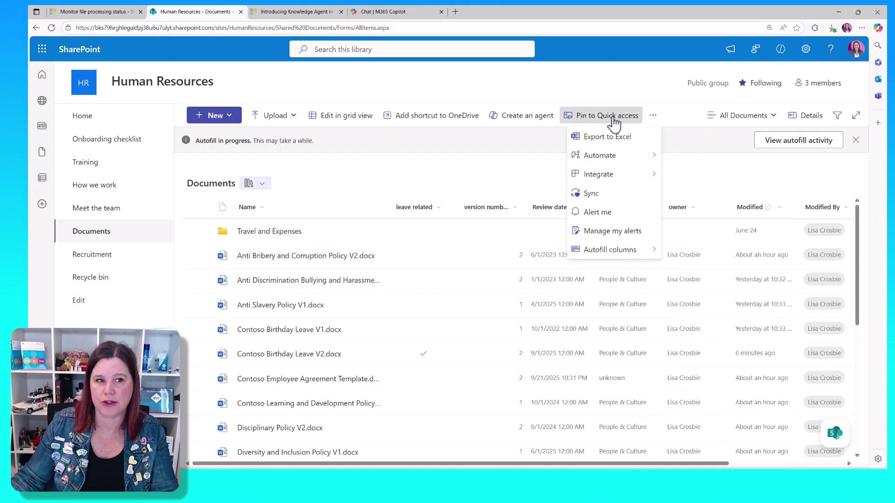
left_click(493, 180)
key("ctrl+minus")
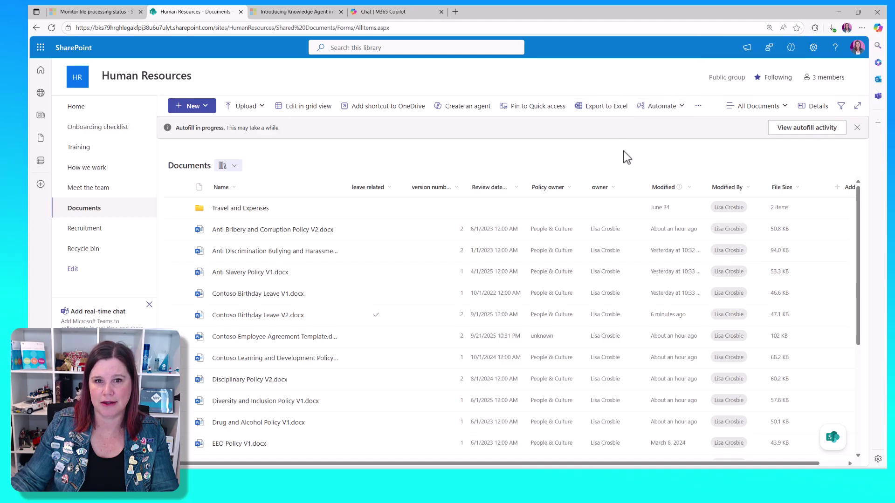
key("ctrl+plus")
key("ctrl+plus")
key("ctrl+minus")
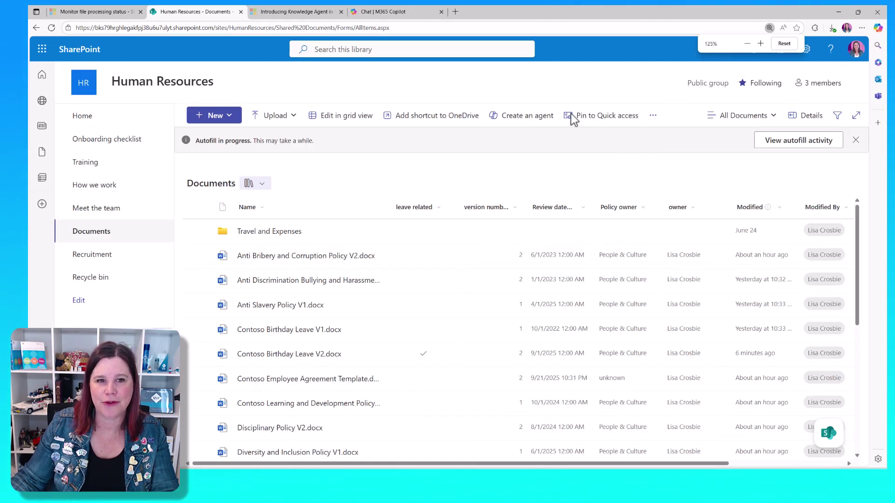
Step: Check recent autofill activity from the library's extra commands, then close it
left_click(653, 116)
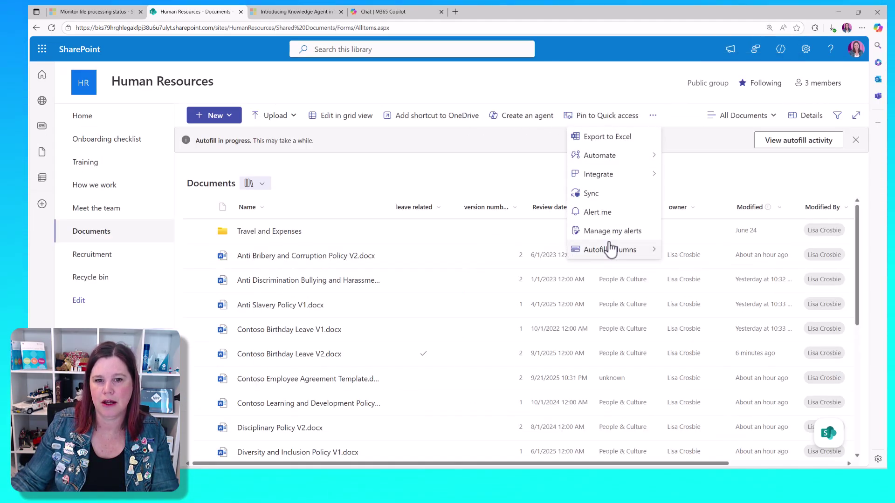
mouse_move(609, 251)
left_click(689, 252)
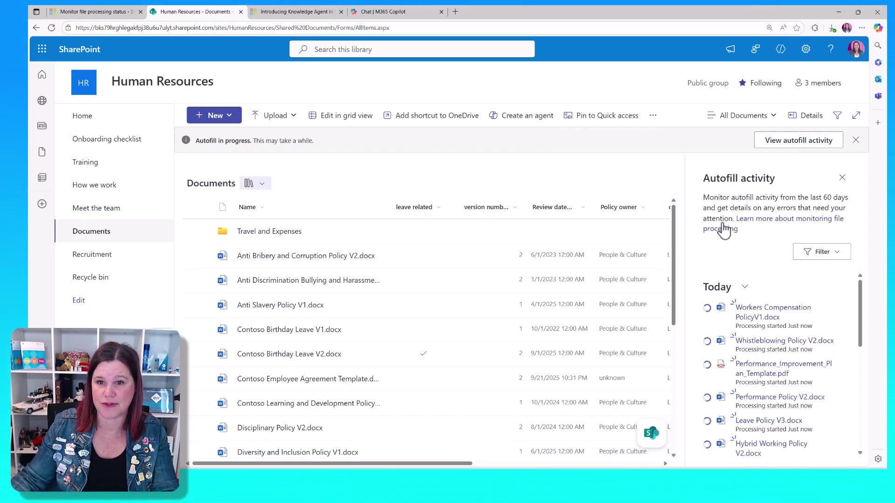
left_click(842, 178)
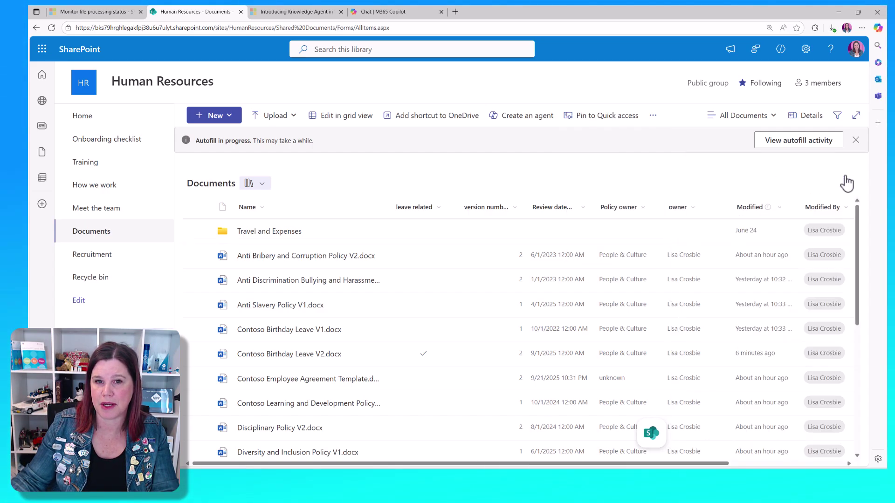
Step: Reveal Automate > Rules with its Create a rule and Manage rules options
left_click(653, 115)
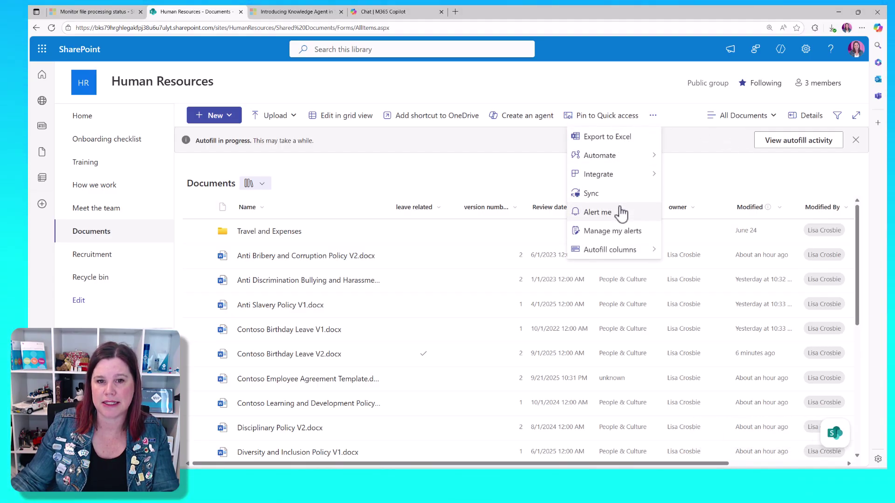
mouse_move(604, 160)
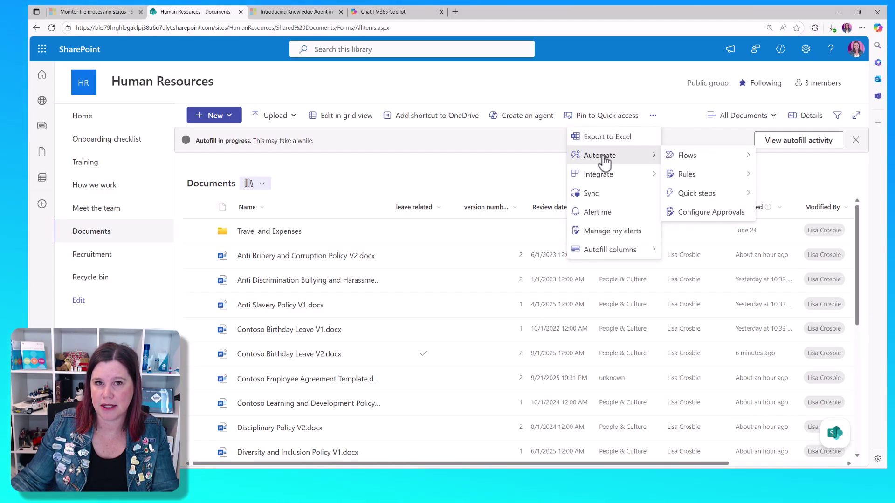
mouse_move(709, 163)
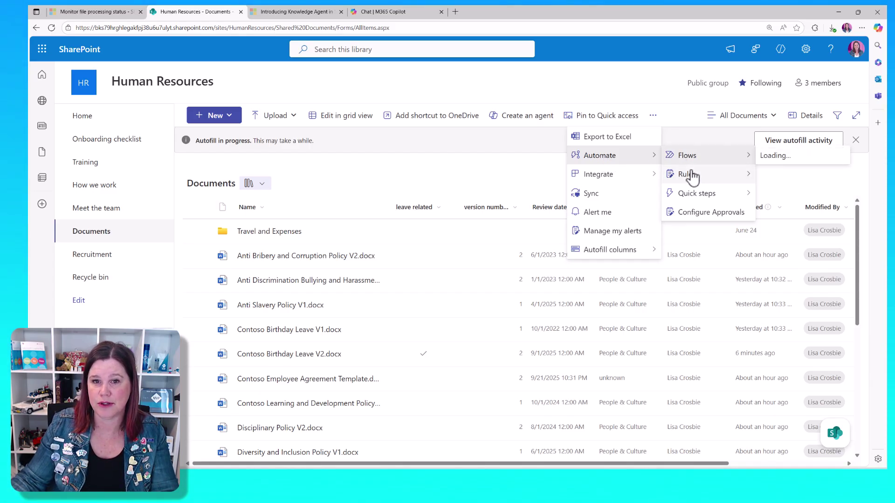
mouse_move(684, 180)
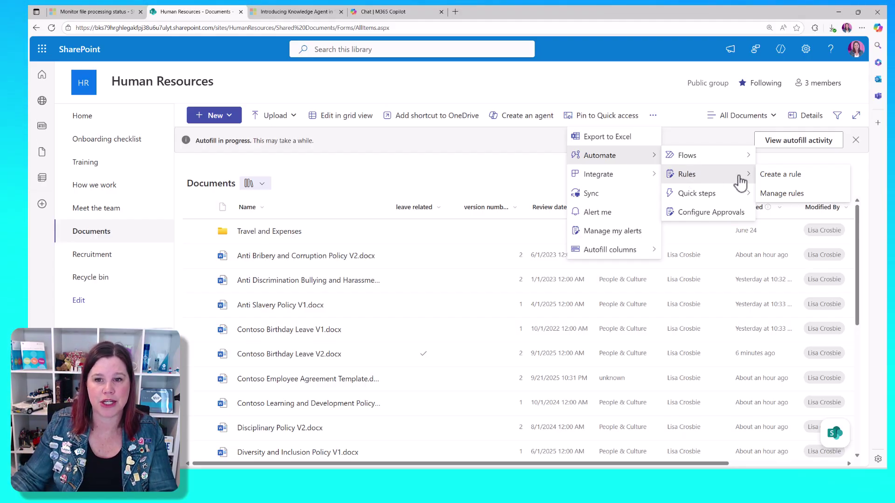
left_click(773, 175)
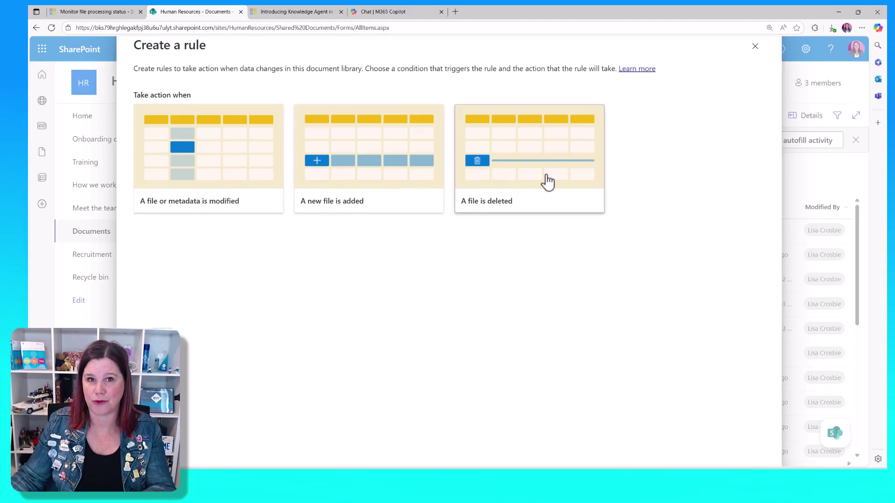
left_click(547, 181)
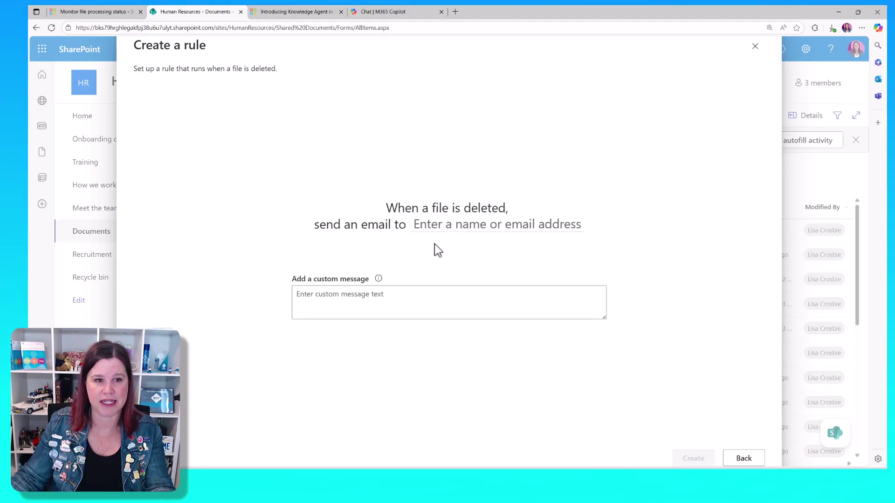
left_click(755, 46)
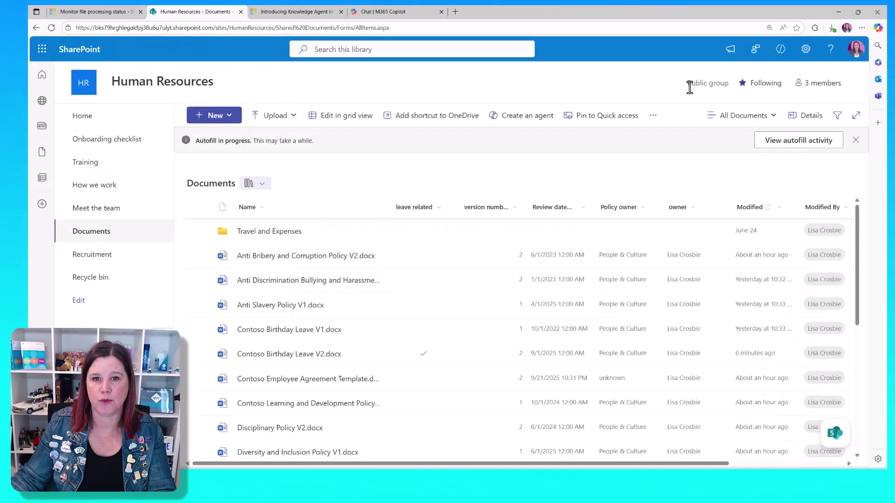
left_click(653, 117)
mouse_move(639, 157)
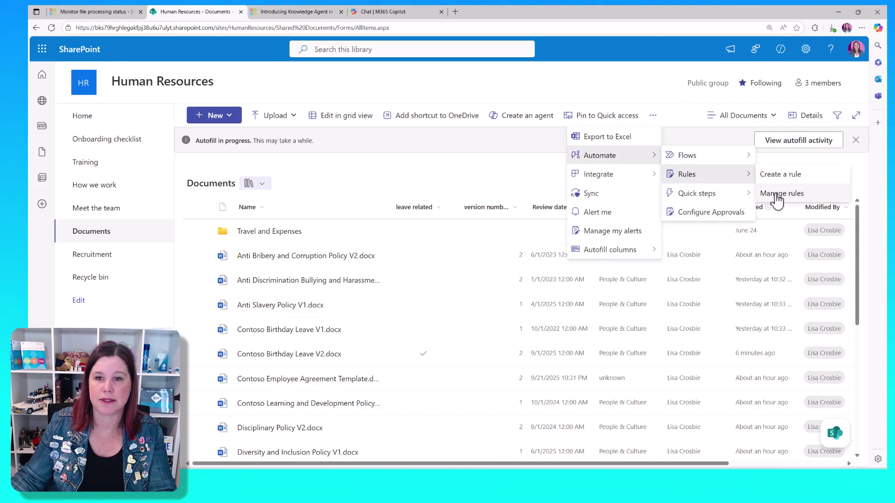
Step: Open the version-number-above-2 rule from Manage rules in Edit rule
left_click(776, 196)
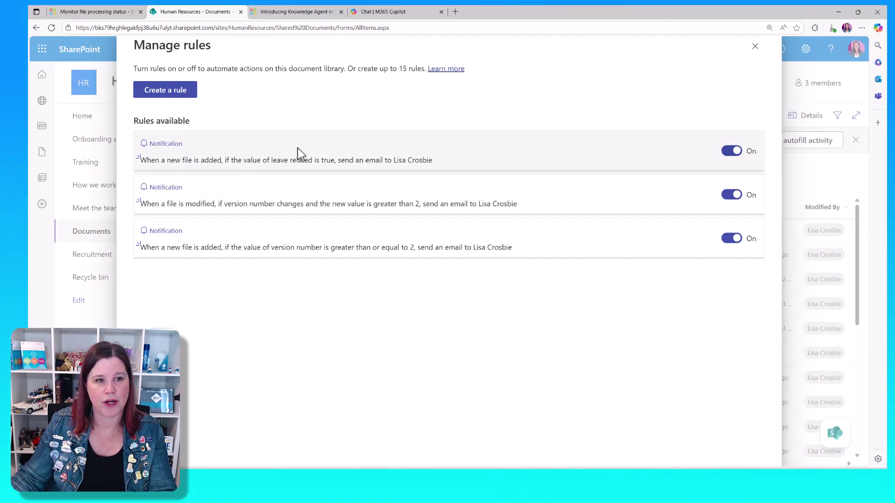
left_click(291, 202)
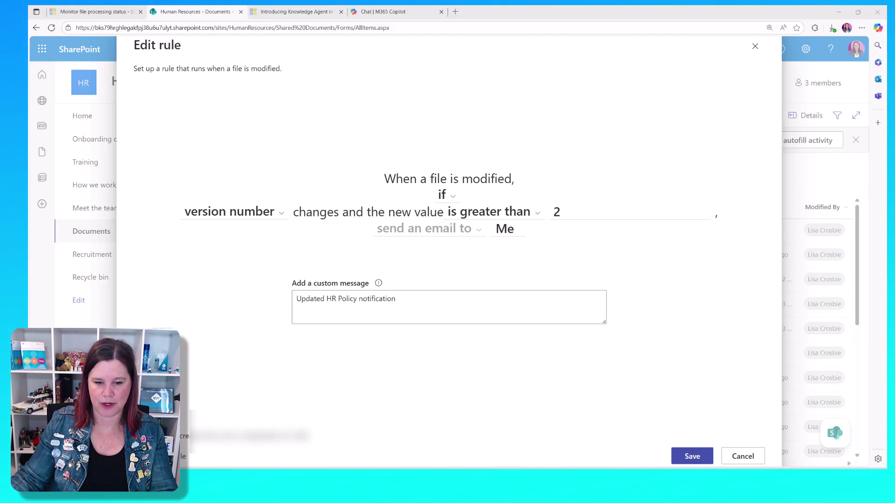
left_click_drag(854, 256, 618, 87)
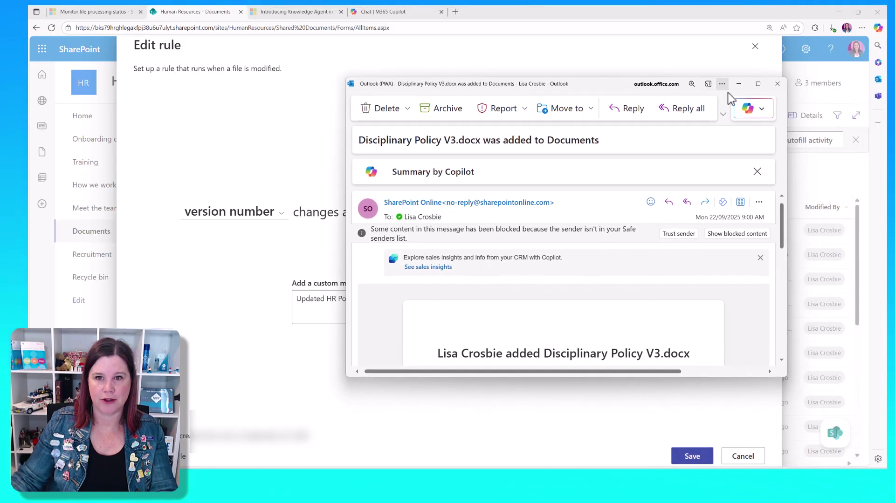
left_click(757, 84)
scroll(468, 287, "down", 3)
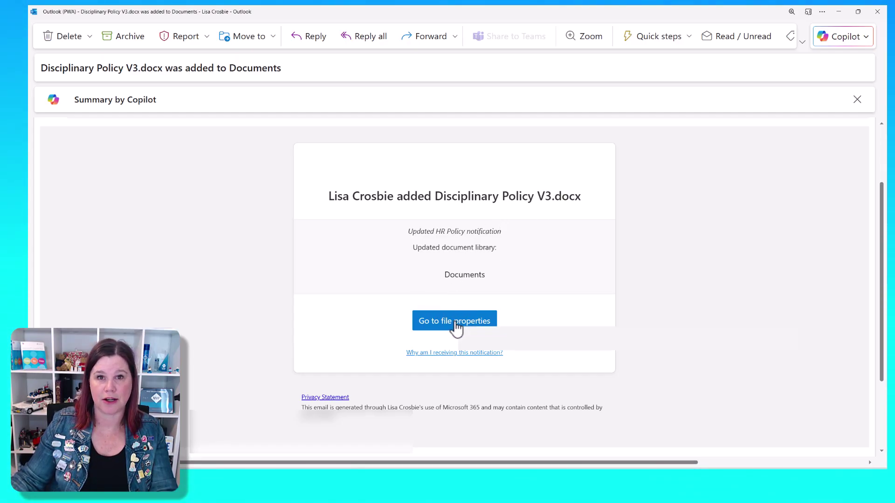
left_click(877, 11)
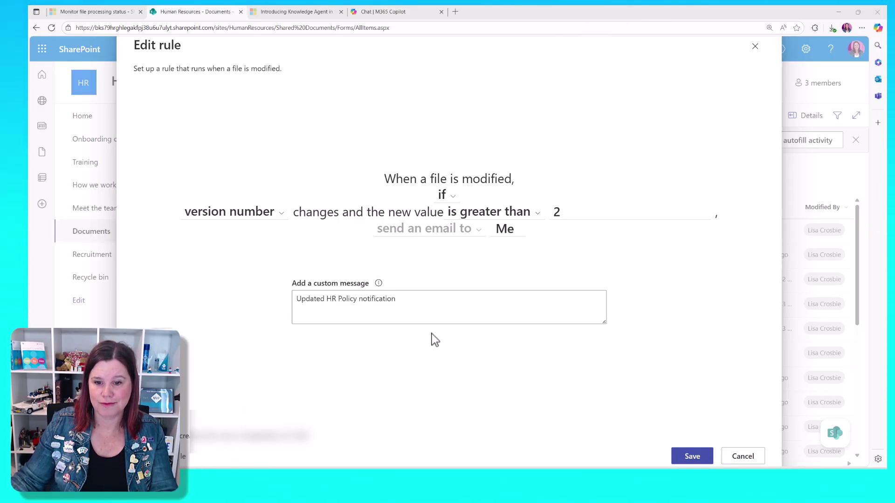
Step: Cancel Edit rule without changes and close the Manage rules panel
left_click(741, 456)
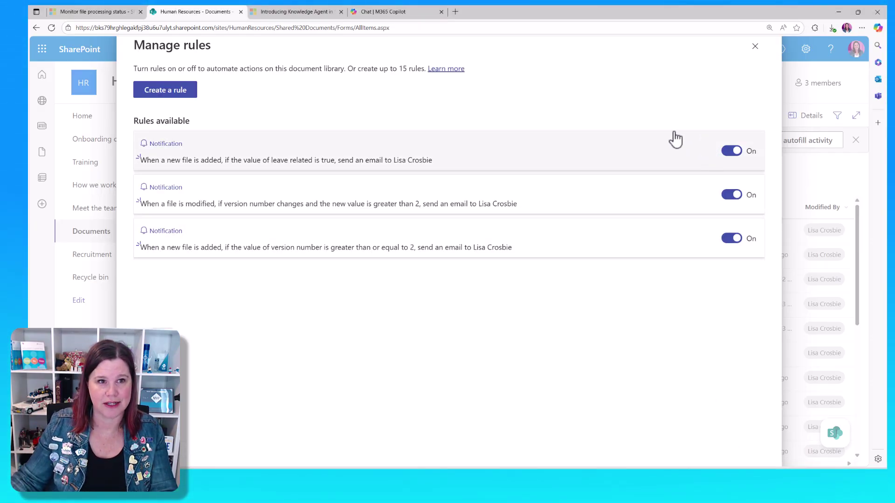
left_click(755, 48)
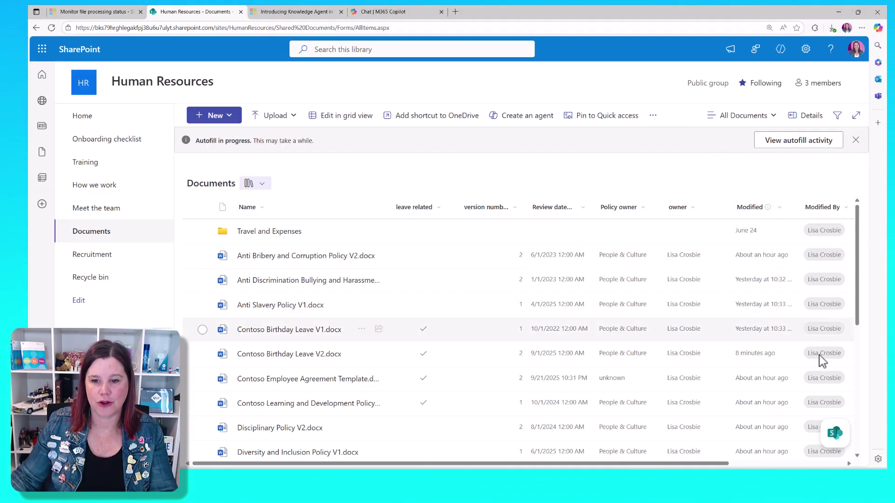
Step: Ask the Knowledge Agent for a new view of policies above version 1 grouped by owner
left_click(837, 433)
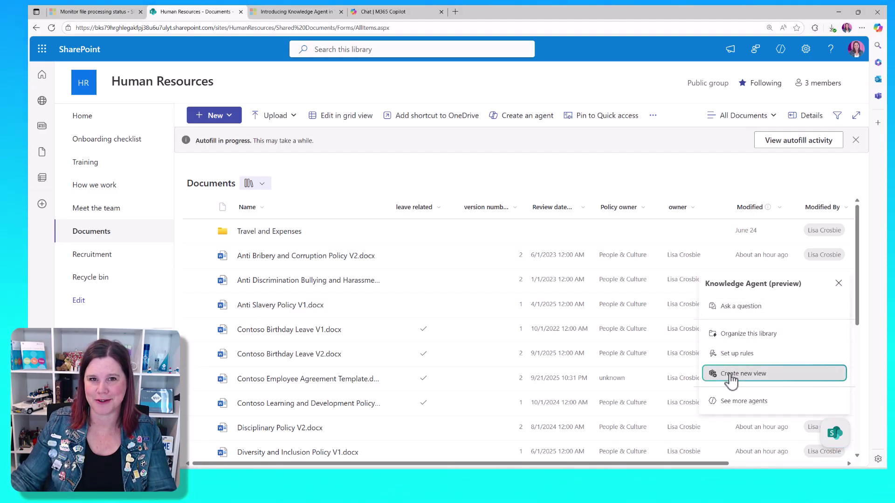
left_click(734, 375)
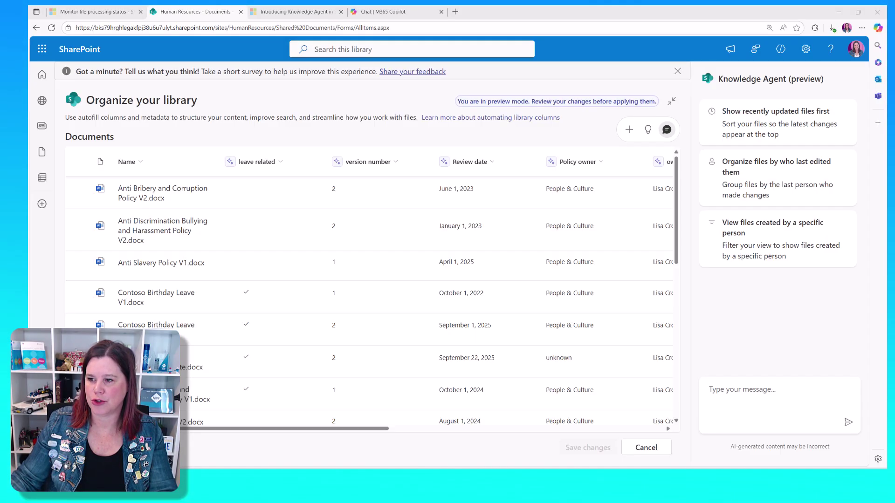
type("How")
key("BackSpace")
key("BackSpace")
key("BackSpace")
type("Show all policies which are")
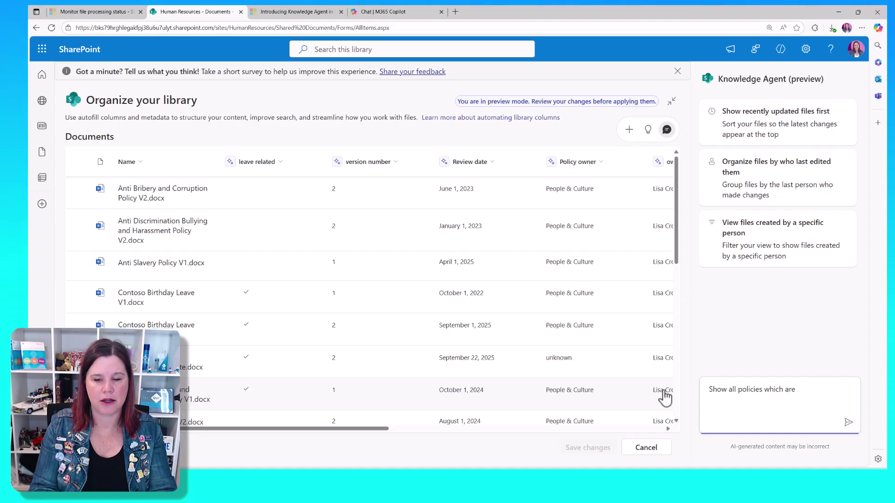
type(" higher than version1")
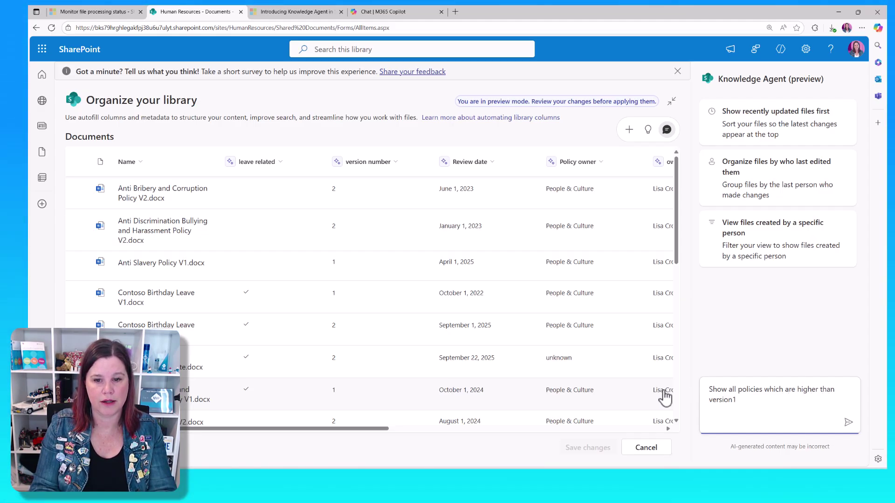
key("BackSpace")
type("1, goruped")
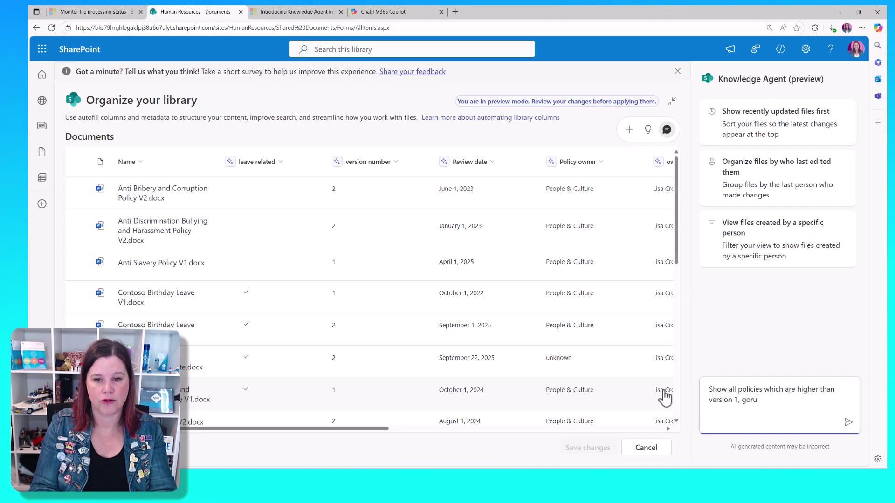
key("BackSpace")
key("BackSpace")
key("BackSpace")
key("BackSpace")
type("ropu")
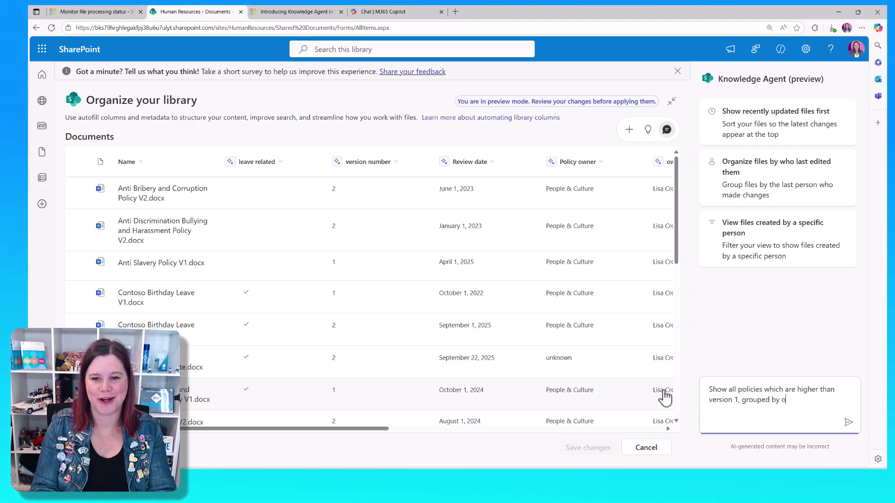
type("ed by owner")
key("Return")
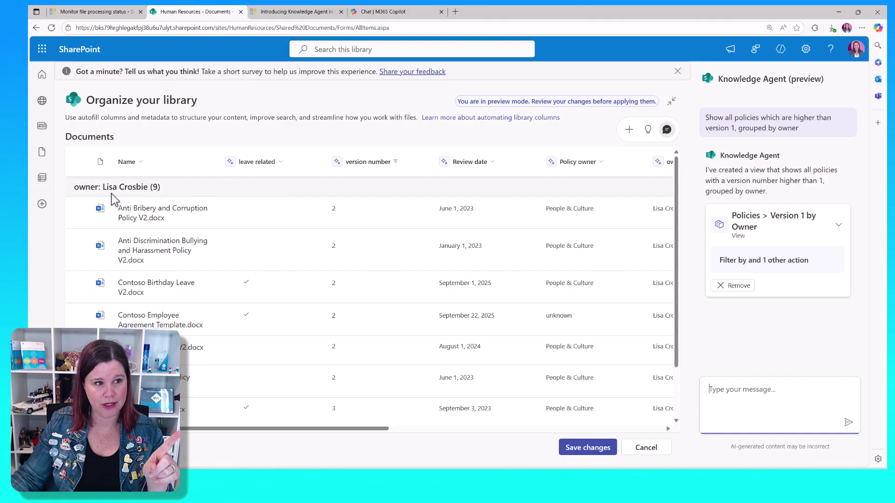
Step: Review the generated view and select the sent prompt text
scroll(334, 223, "down", 3)
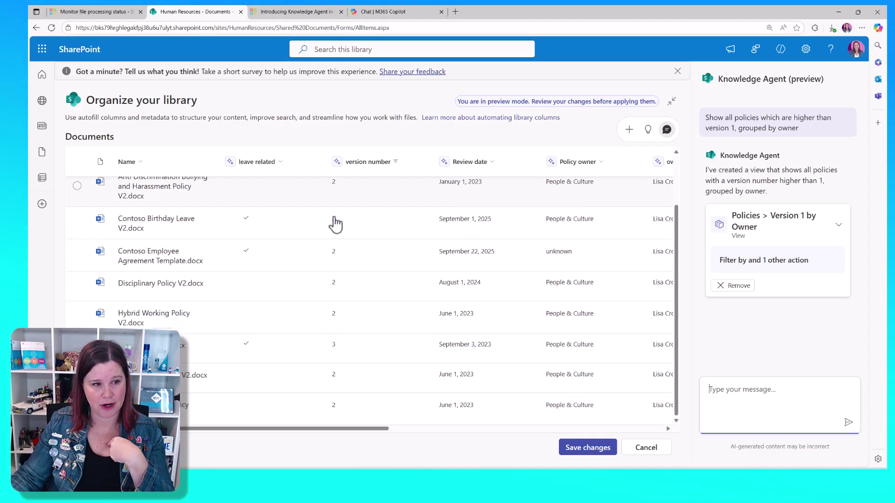
scroll(335, 243, "up", 3)
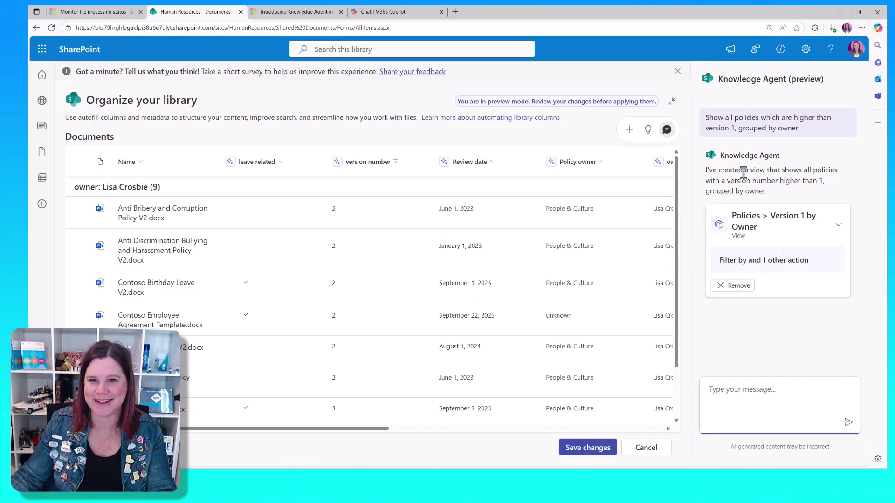
left_click_drag(705, 117, 812, 137)
key("ctrl+c")
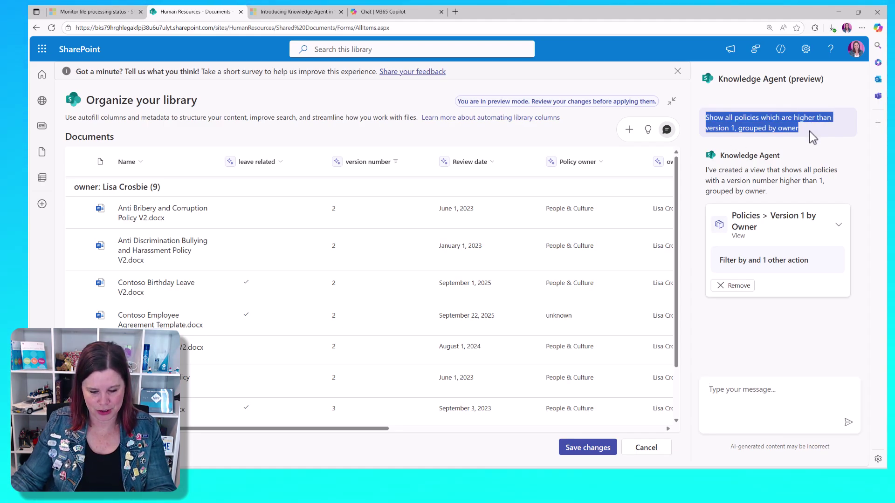
Step: Discard the drafted view without saving and start a new agent view
left_click(640, 449)
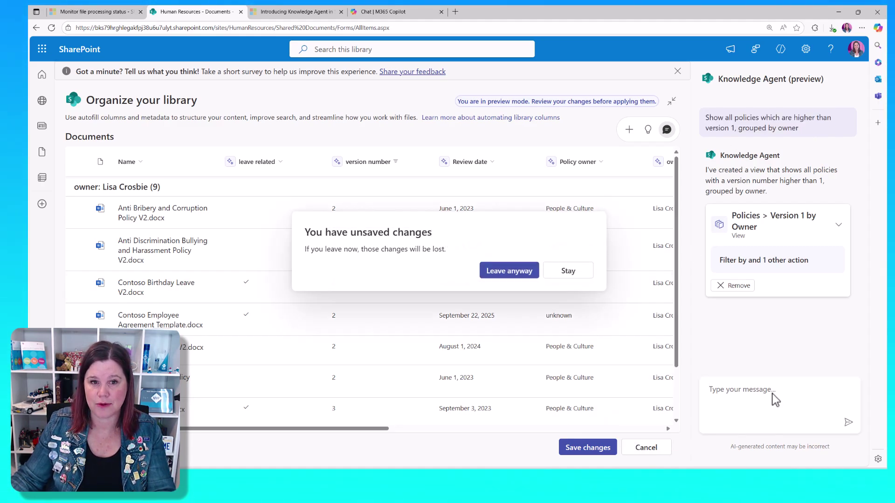
left_click(508, 272)
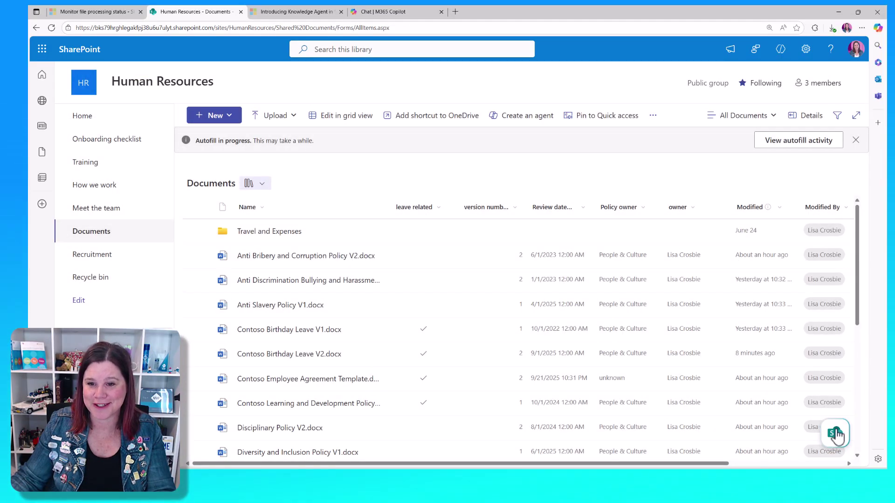
mouse_move(834, 434)
left_click(746, 375)
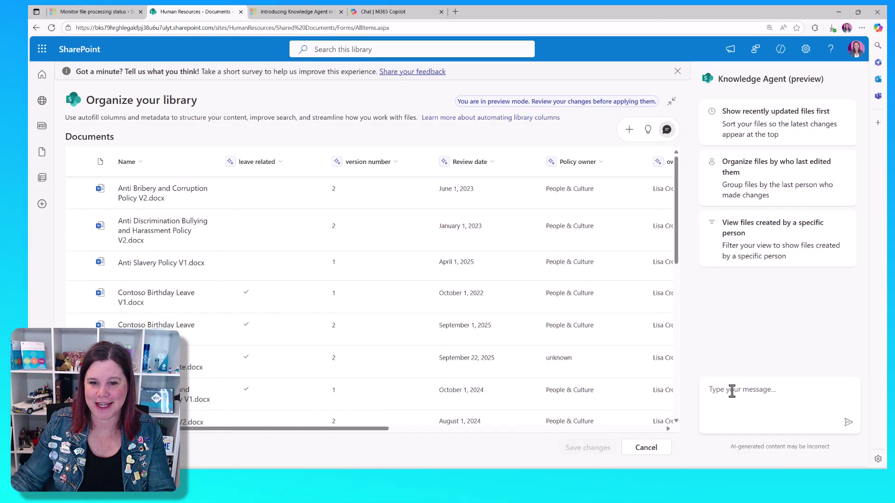
Step: Resend the view request grouped by Policy owner and review the preview
left_click(731, 391)
key("ctrl+v")
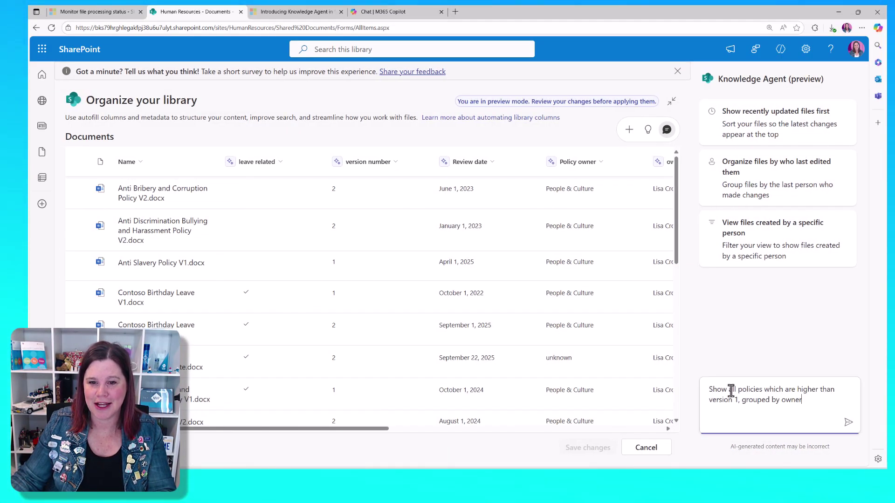
double_click(782, 400)
type("Policy")
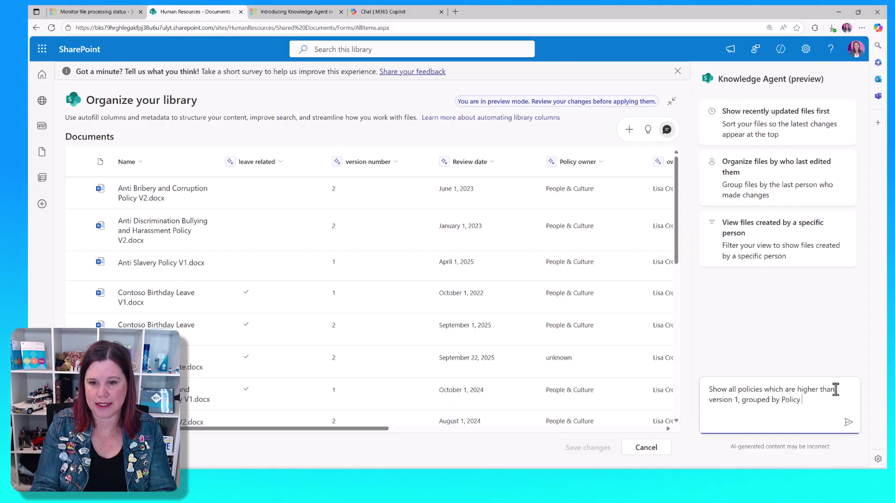
key("Return")
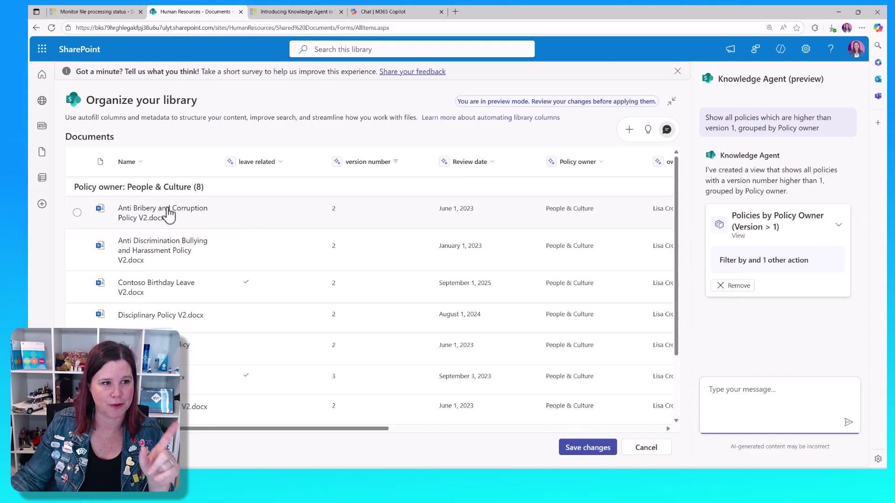
scroll(182, 207, "down", 2)
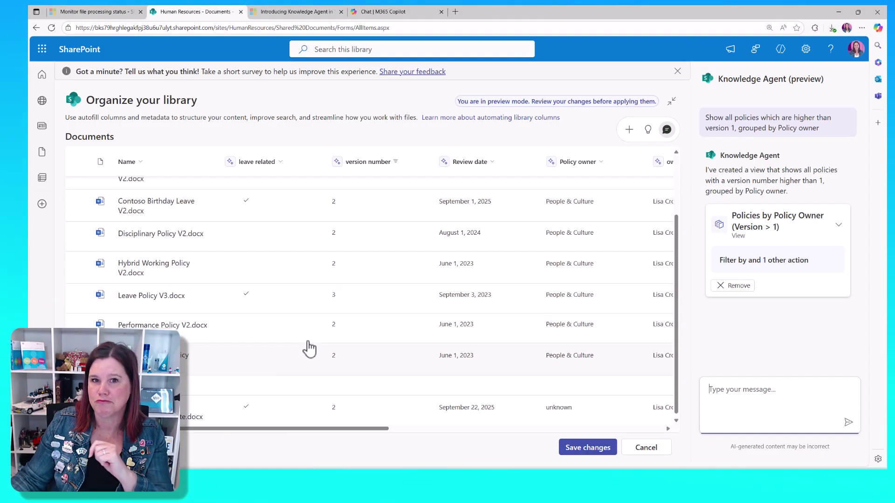
scroll(309, 349, "up", 2)
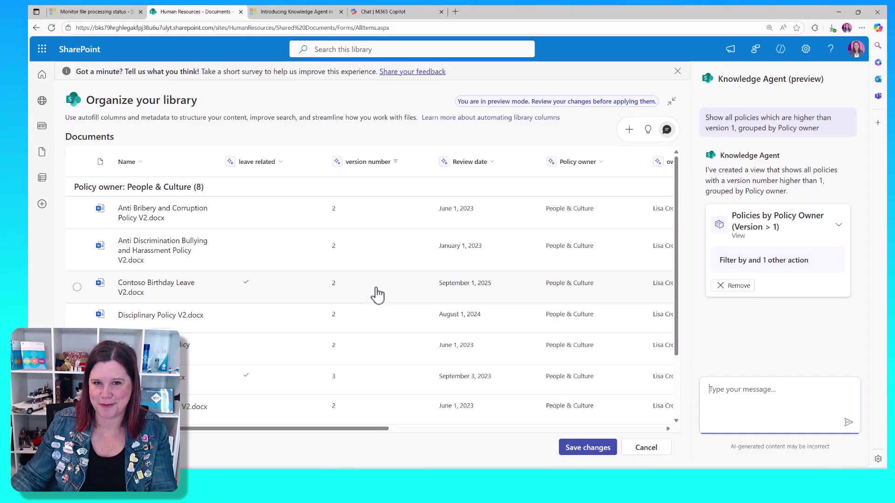
Step: Leave the previewed view unsaved and switch the Knowledge Agent to asking a question
left_click(645, 449)
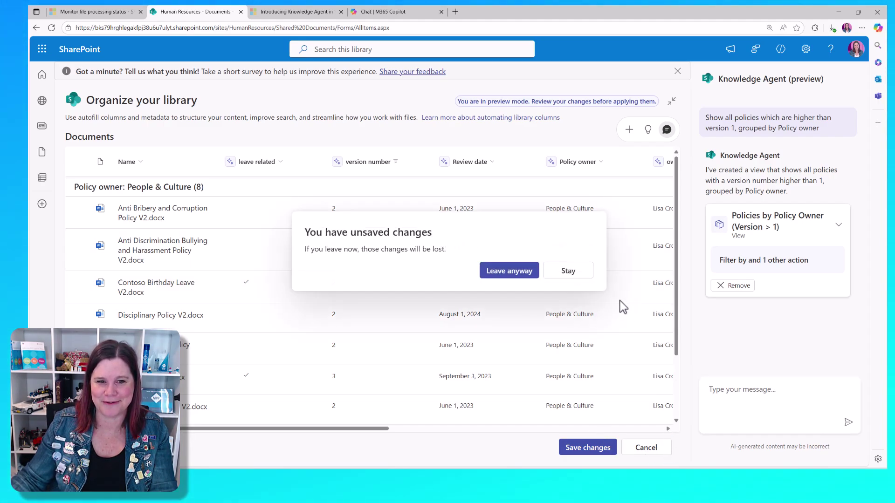
left_click(523, 275)
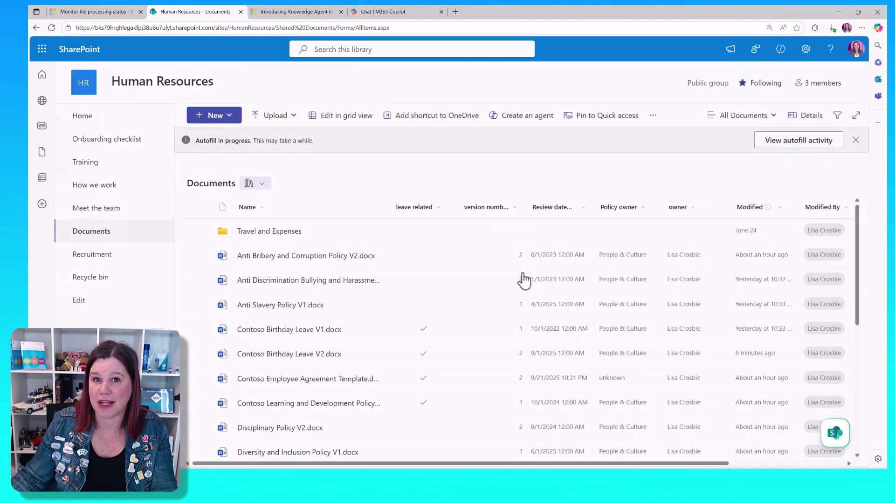
left_click(834, 434)
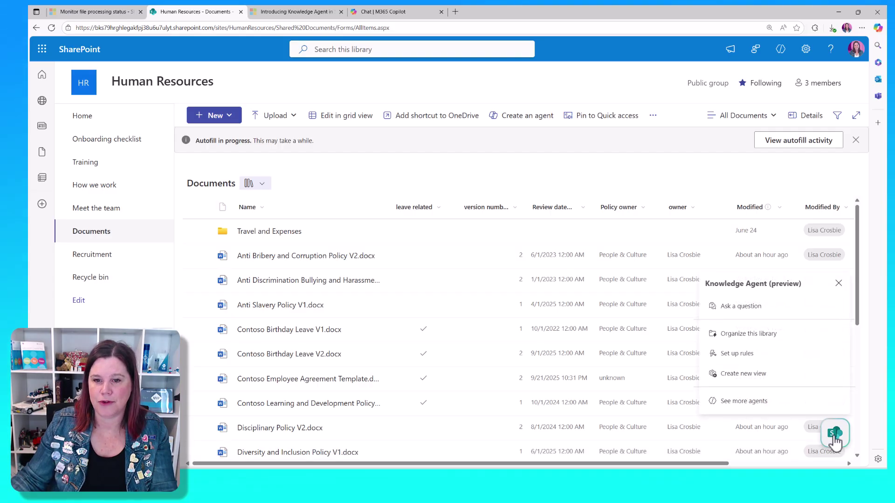
left_click(740, 307)
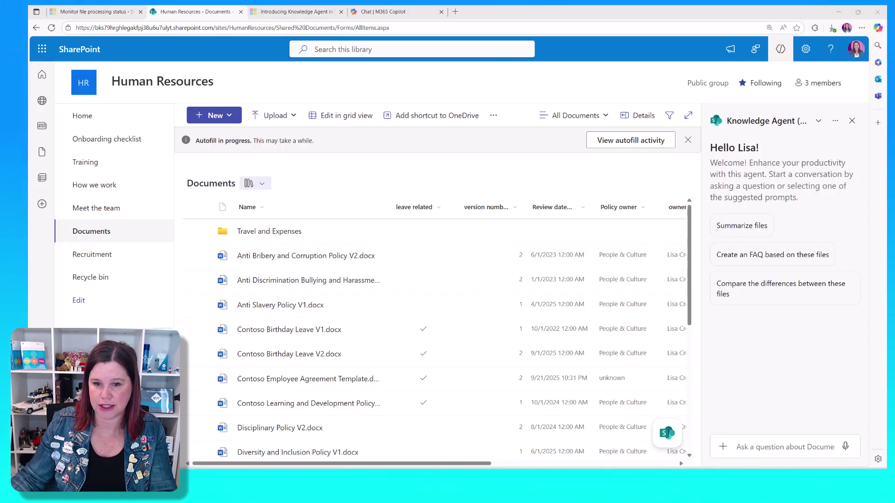
Step: Ask which policies a change to the EEO legislation would affect and read the answer
left_click(760, 448)
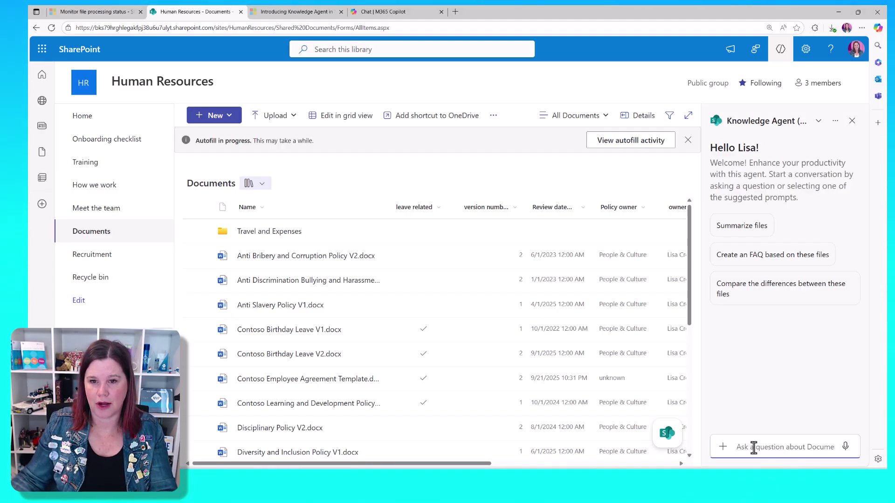
type("list")
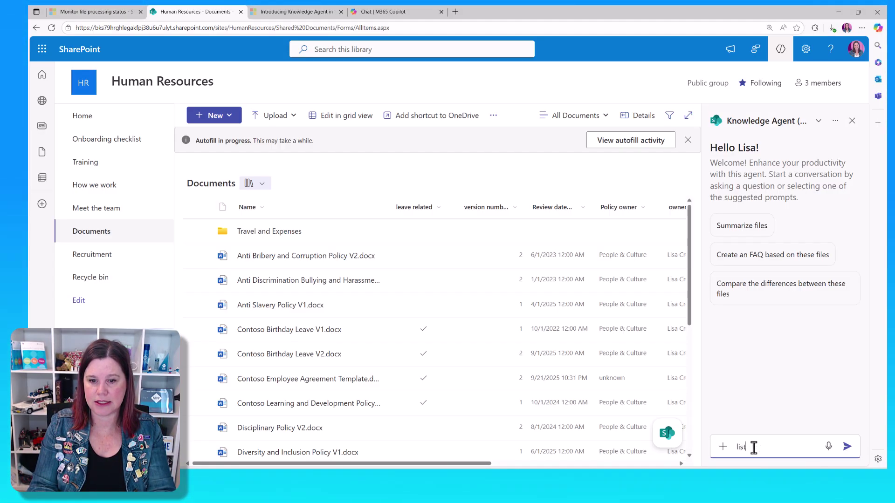
type(" all policies that wou")
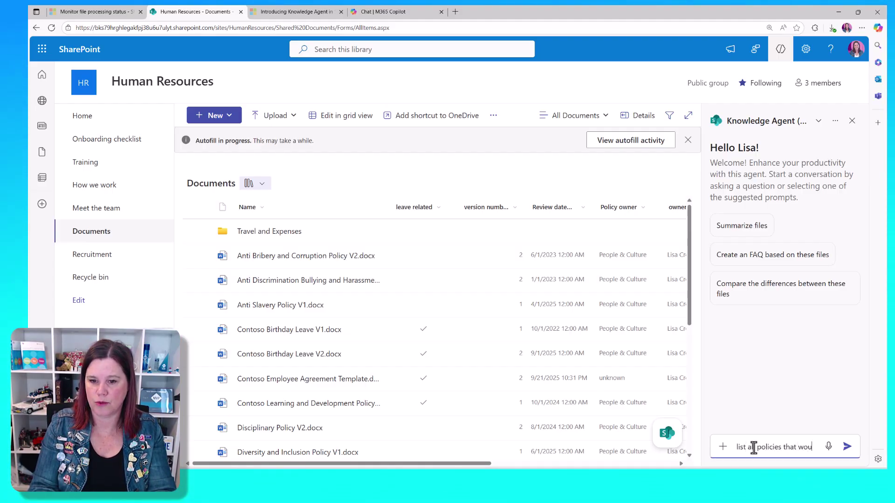
type("ld be affected by a change to the EE")
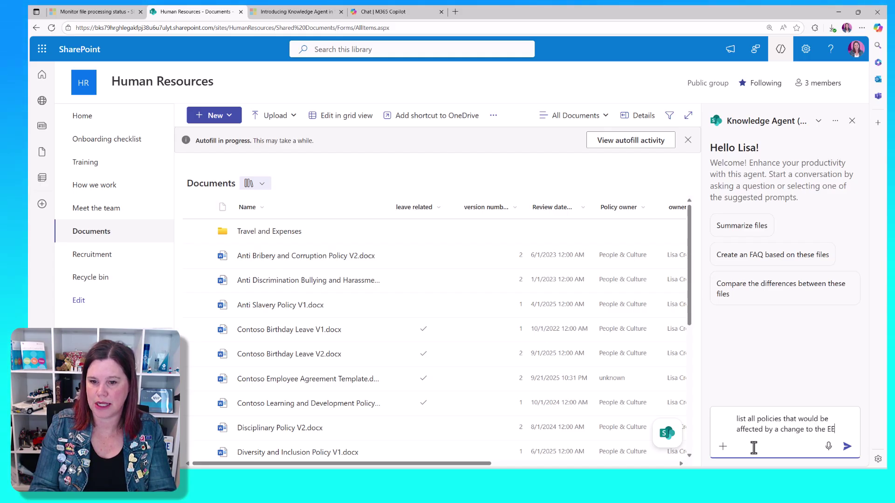
type("O legislation")
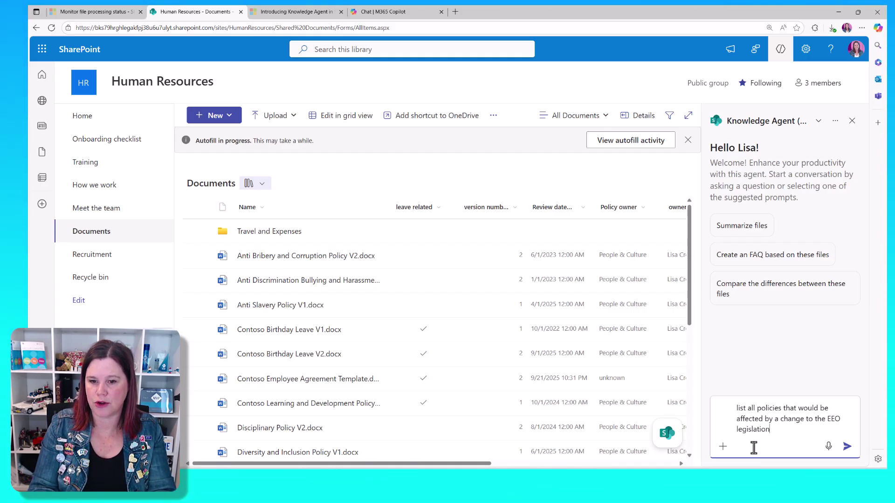
key("Return")
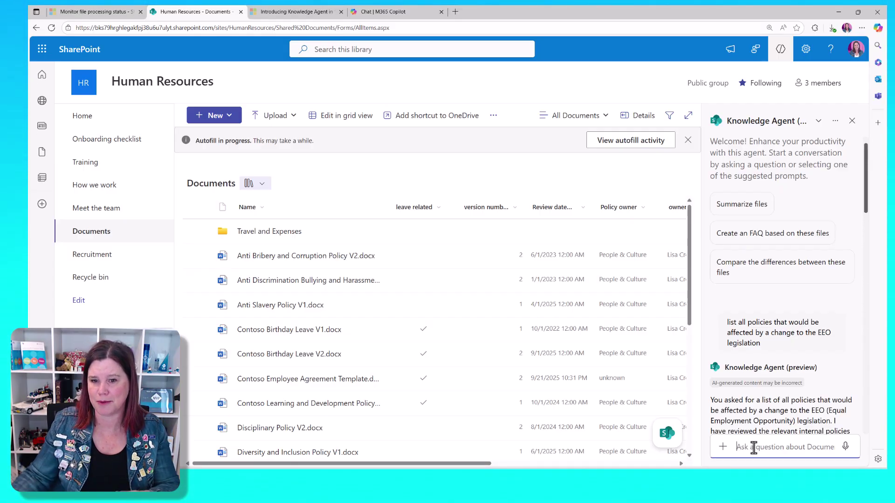
scroll(802, 309, "down", 2)
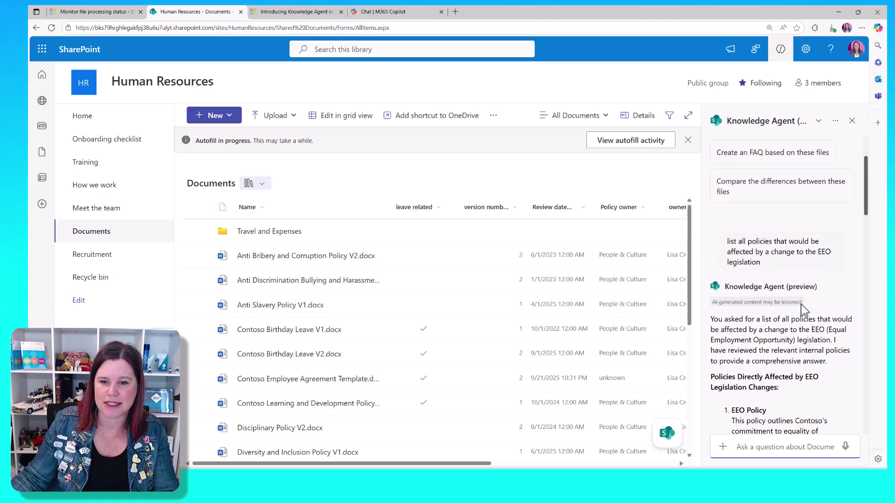
scroll(802, 310, "down", 3)
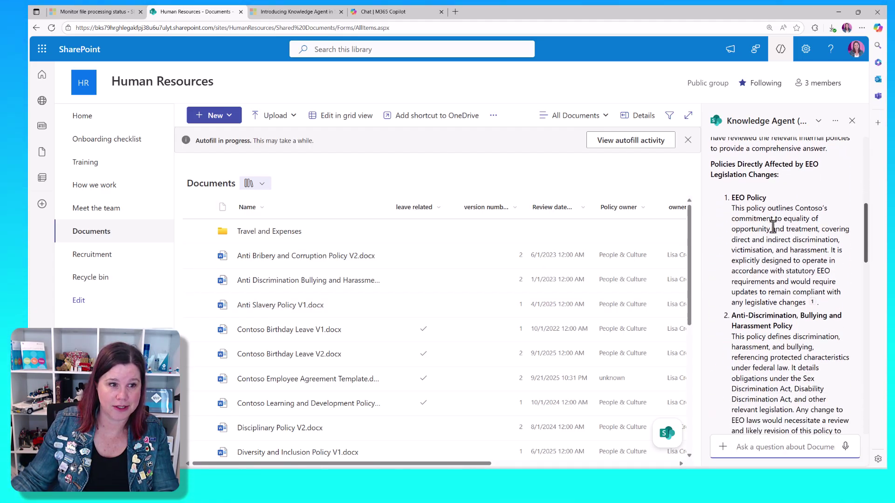
scroll(773, 227, "down", 1)
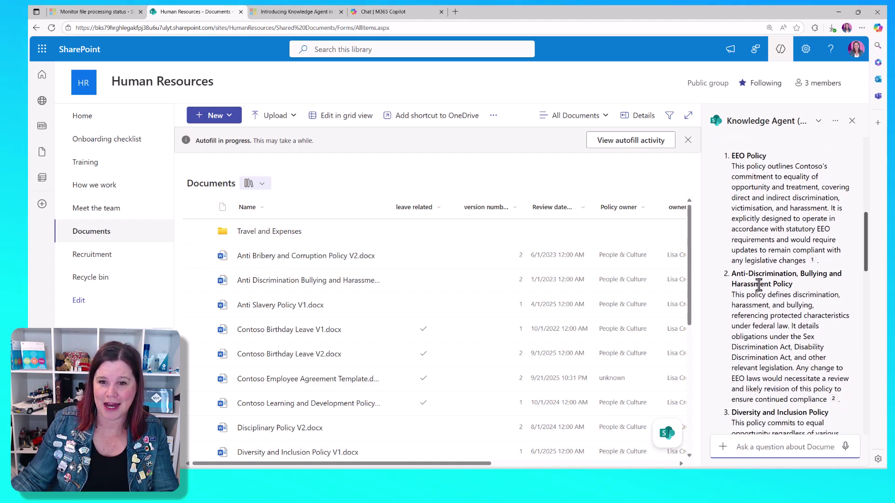
scroll(759, 285, "down", 5)
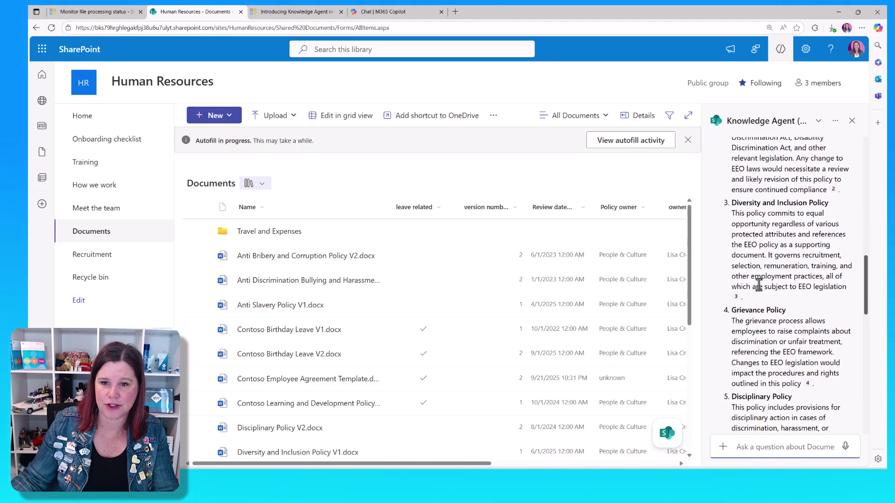
scroll(759, 285, "down", 6)
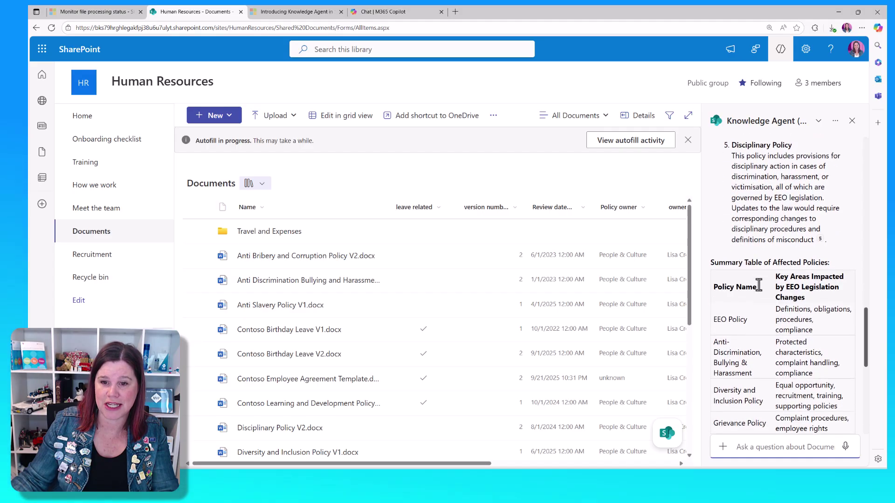
scroll(759, 285, "down", 7)
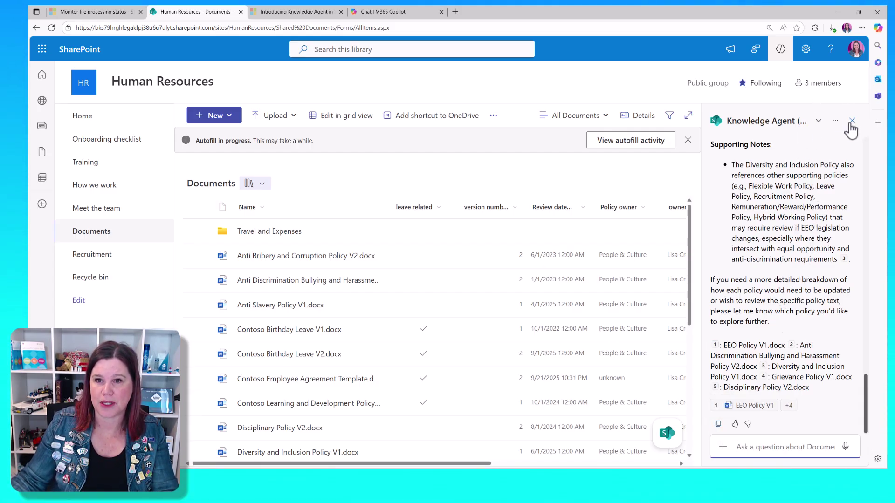
Step: Close the current agent chat and start a new Knowledge Agent question
left_click(851, 122)
left_click(827, 434)
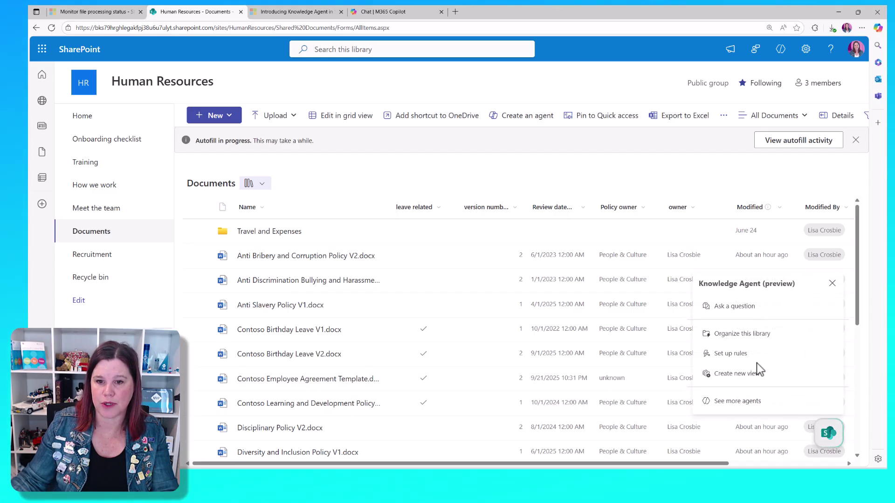
left_click(735, 308)
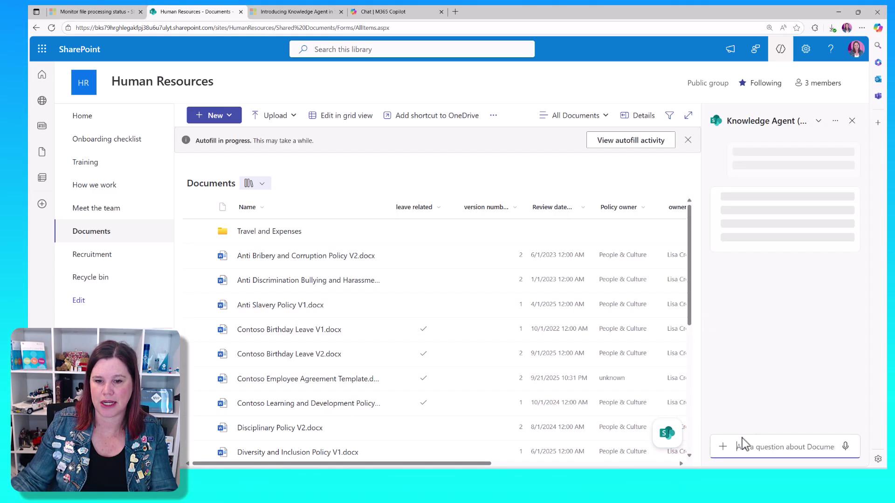
Step: Ask what differs between birthday leave policy v1 and v2; v2 covers only full-time employees
type("What is the difference between birthday leave pokilcy")
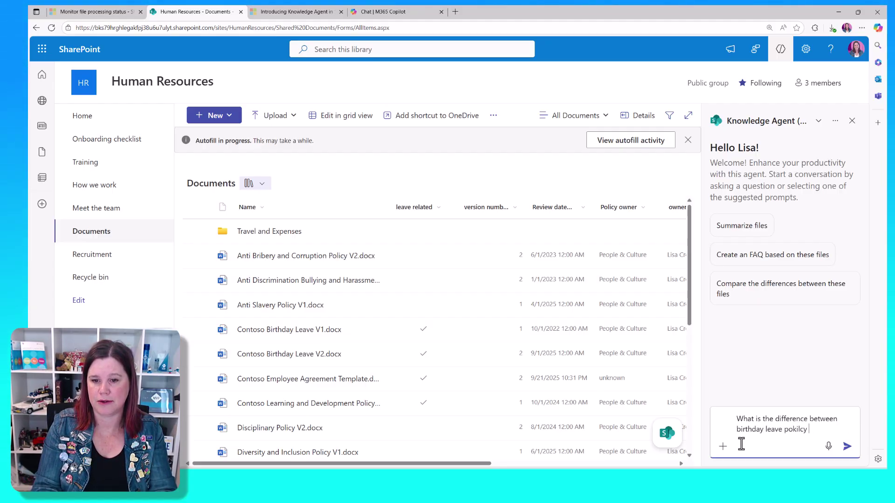
key("BackSpace")
key("BackSpace")
key("BackSpace")
key("BackSpace")
key("BackSpace")
key("BackSpace")
type("licy v")
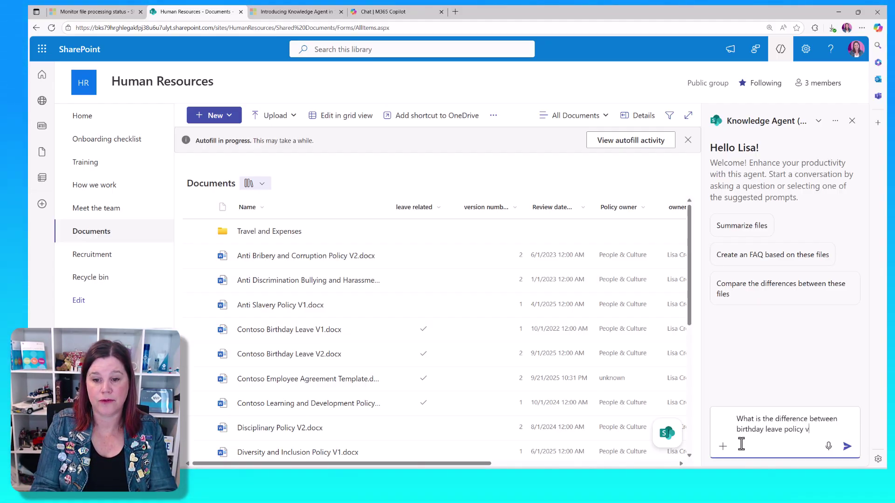
type("1 and v2")
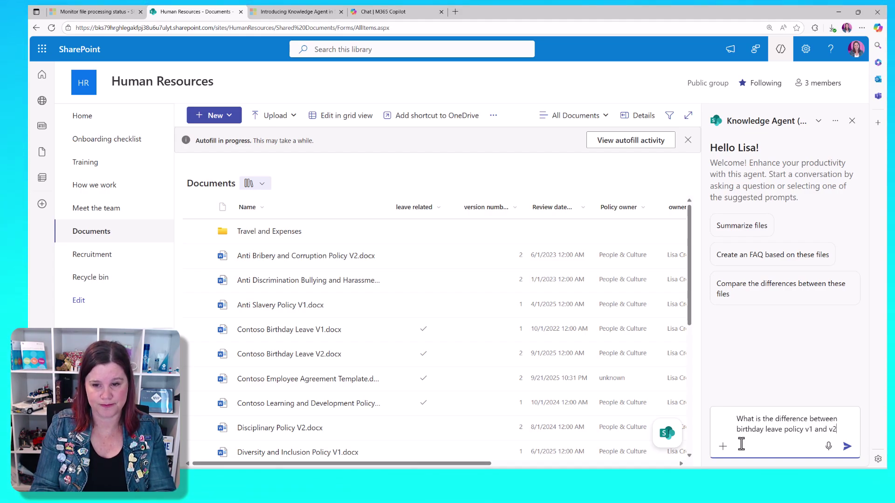
key("Return")
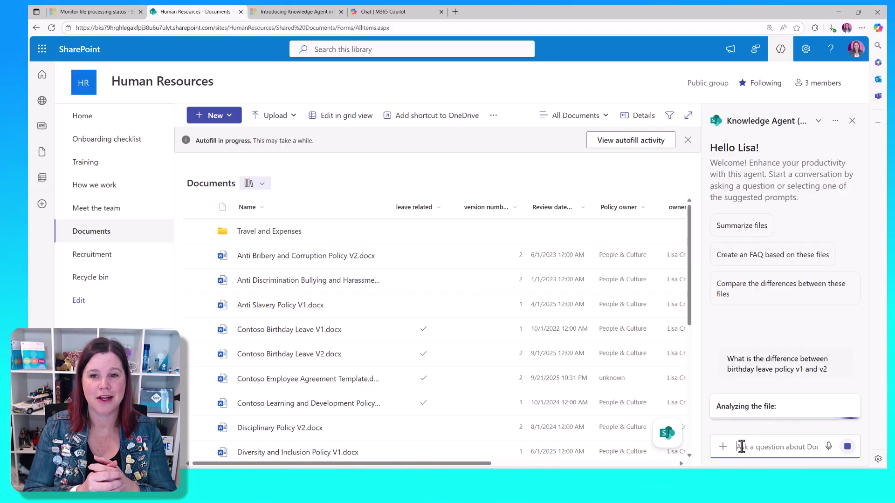
scroll(784, 318, "down", 1)
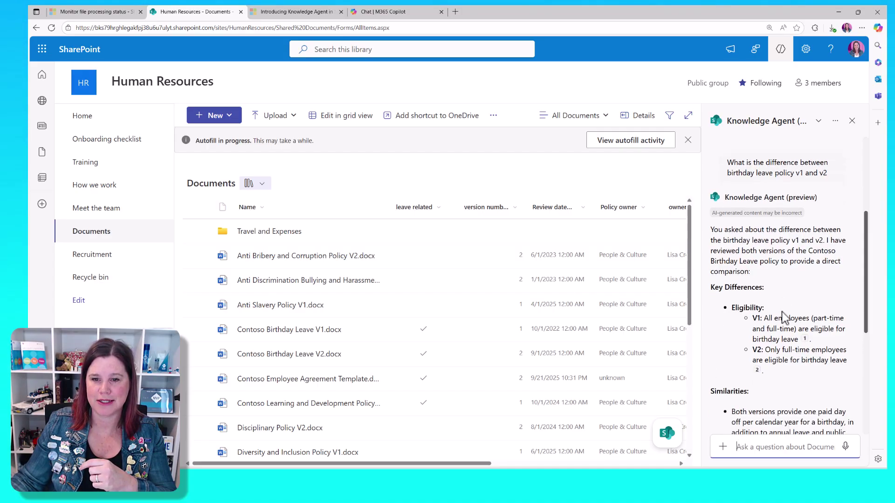
scroll(784, 318, "down", 1)
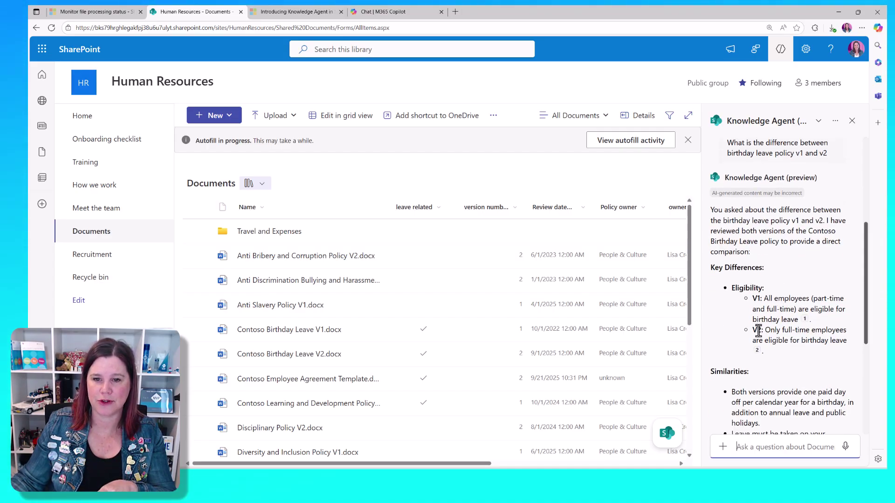